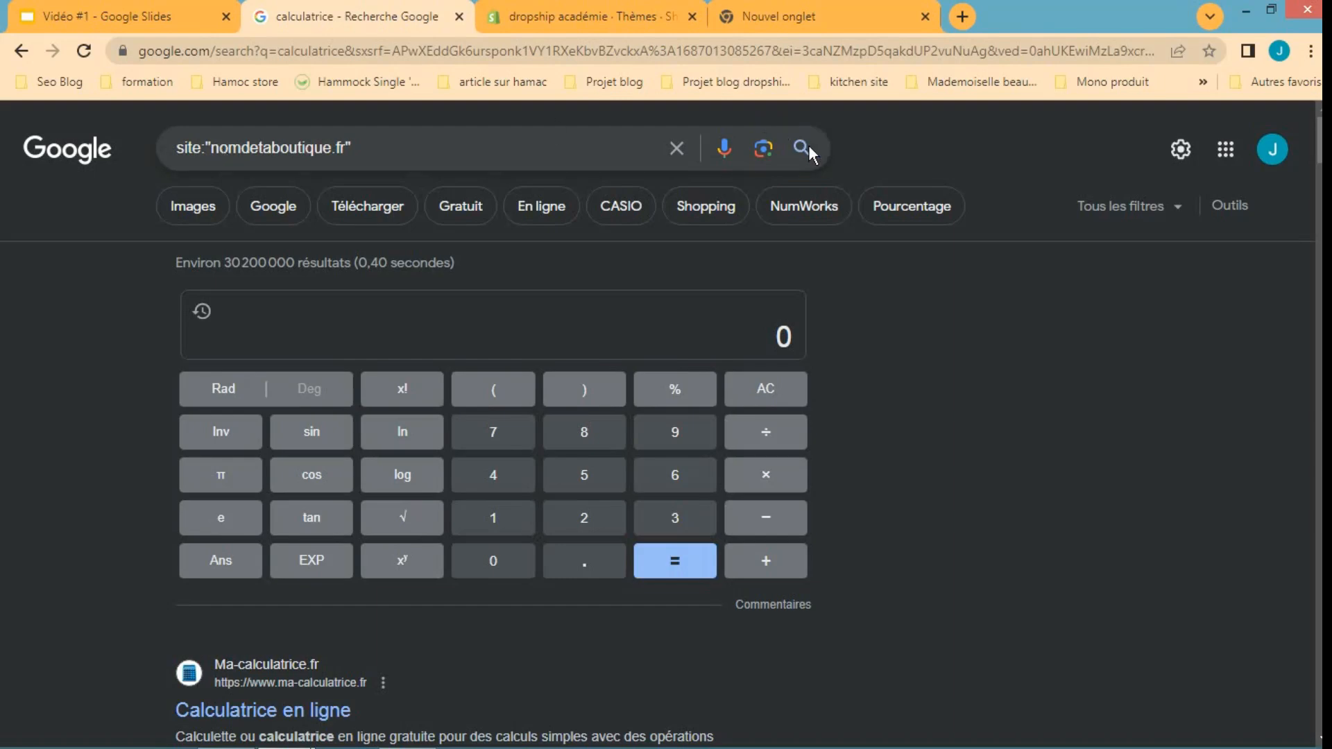
# Step: Search Google for site:"nomdetaboutique.fr" to check which pages of the store are indexed
pyautogui.click(631, 149)
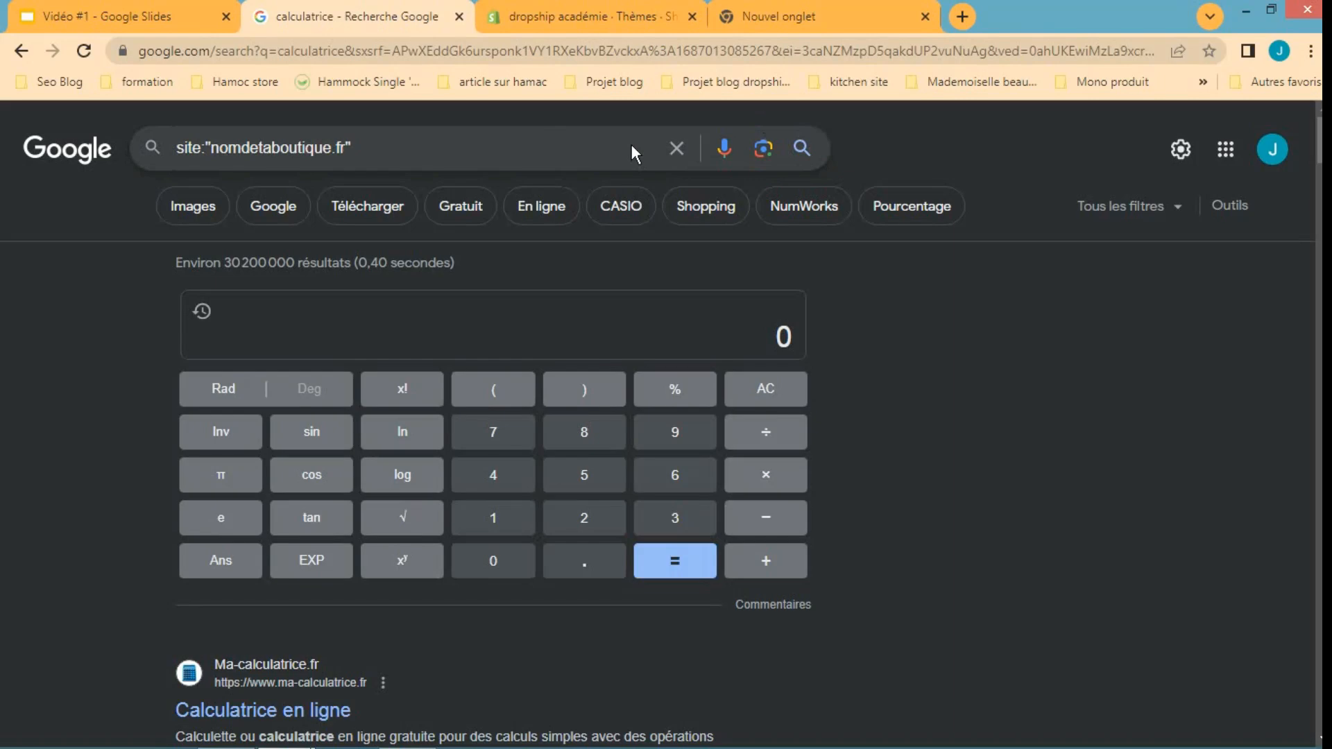
pyautogui.press('Return')
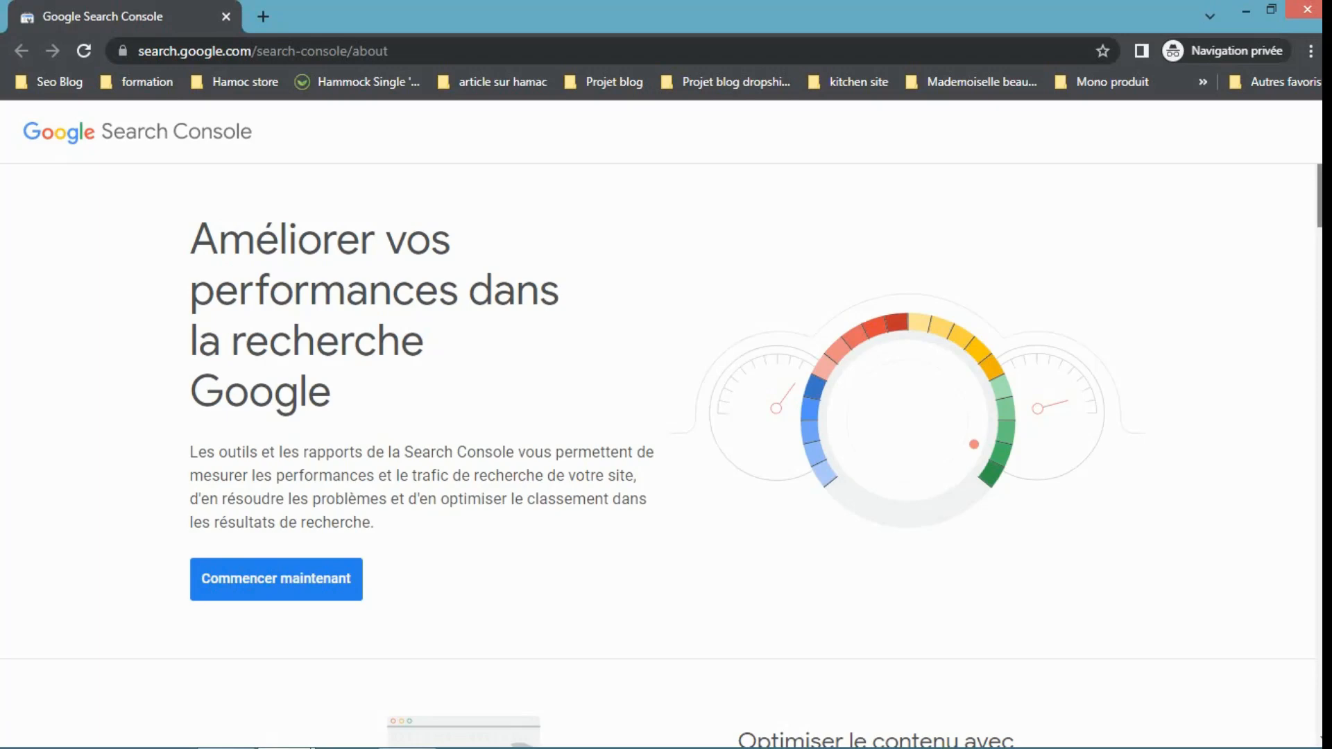
# Step: Look through the Google Search Console presentation page and start using the service
pyautogui.scroll(-15, 513, 414)
pyautogui.scroll(5, 514, 414)
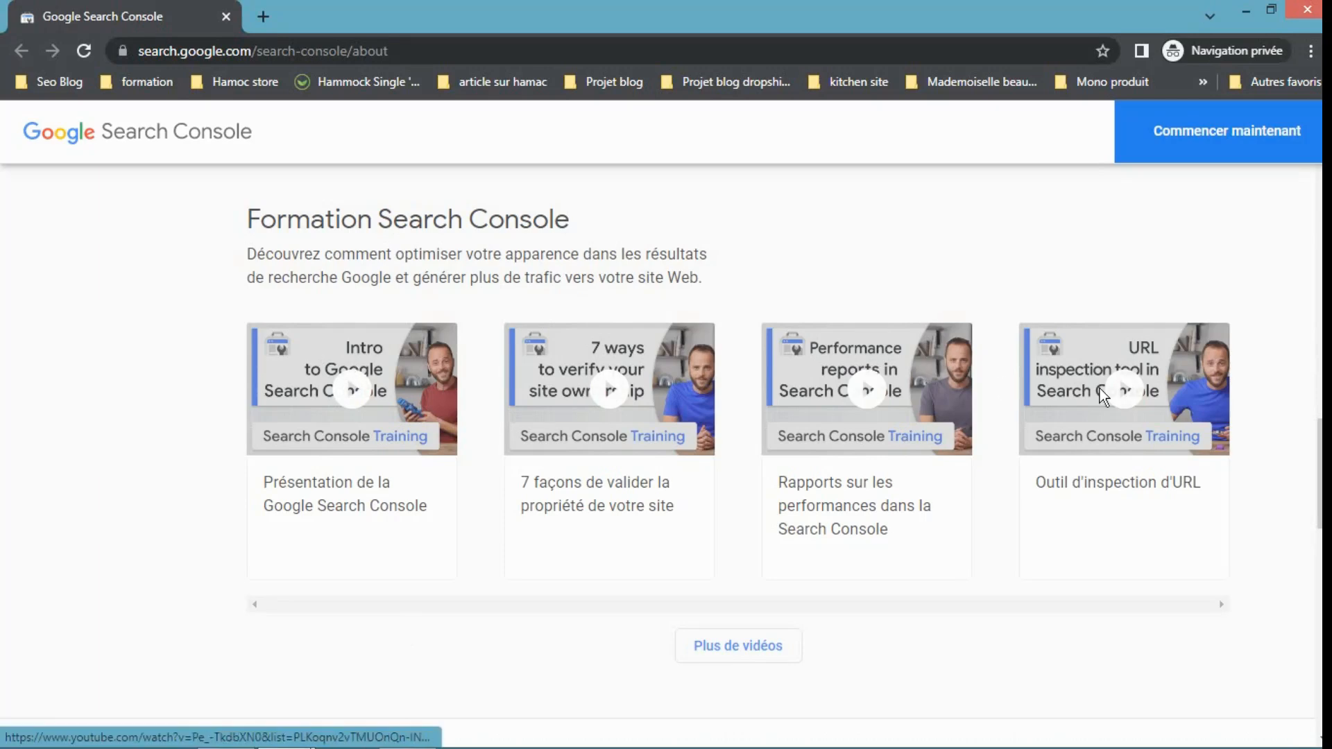
pyautogui.moveTo(1321, 474); pyautogui.dragTo(1320, 170)
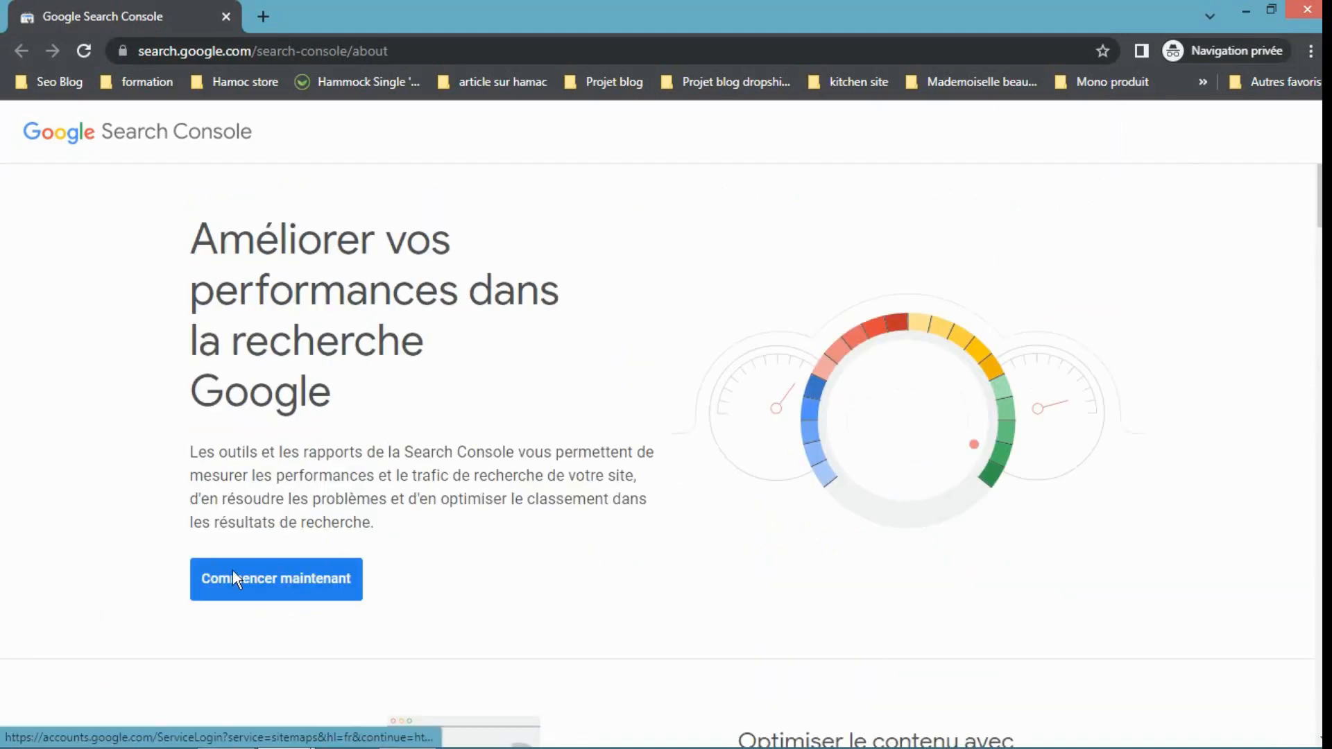
pyautogui.click(293, 585)
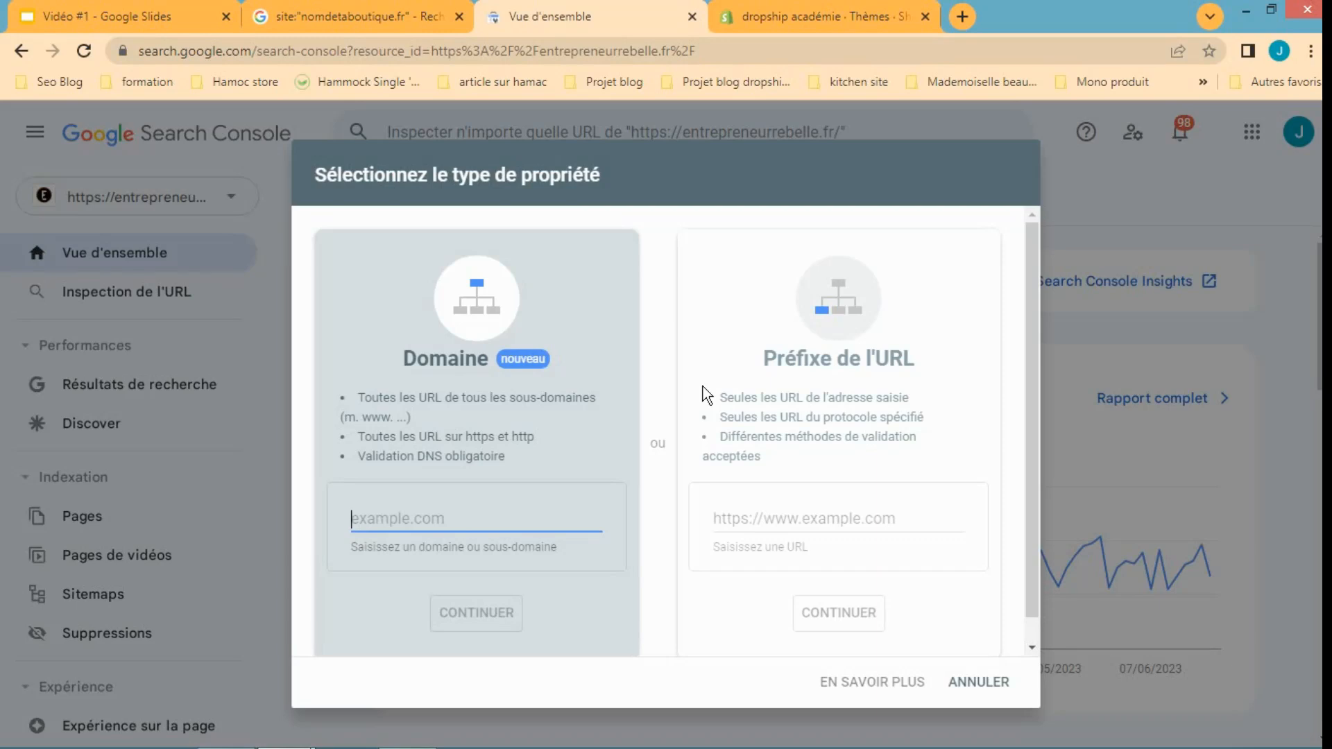
pyautogui.click(860, 430)
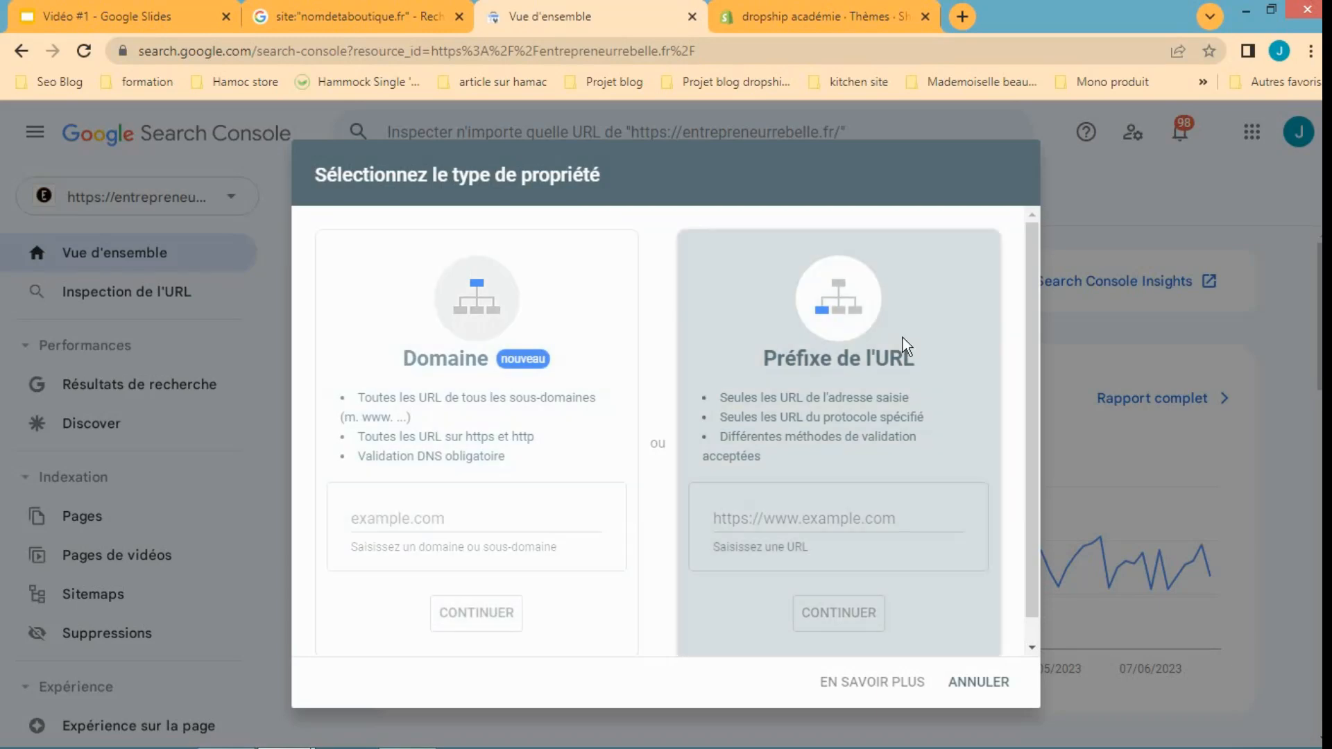
pyautogui.click(835, 530)
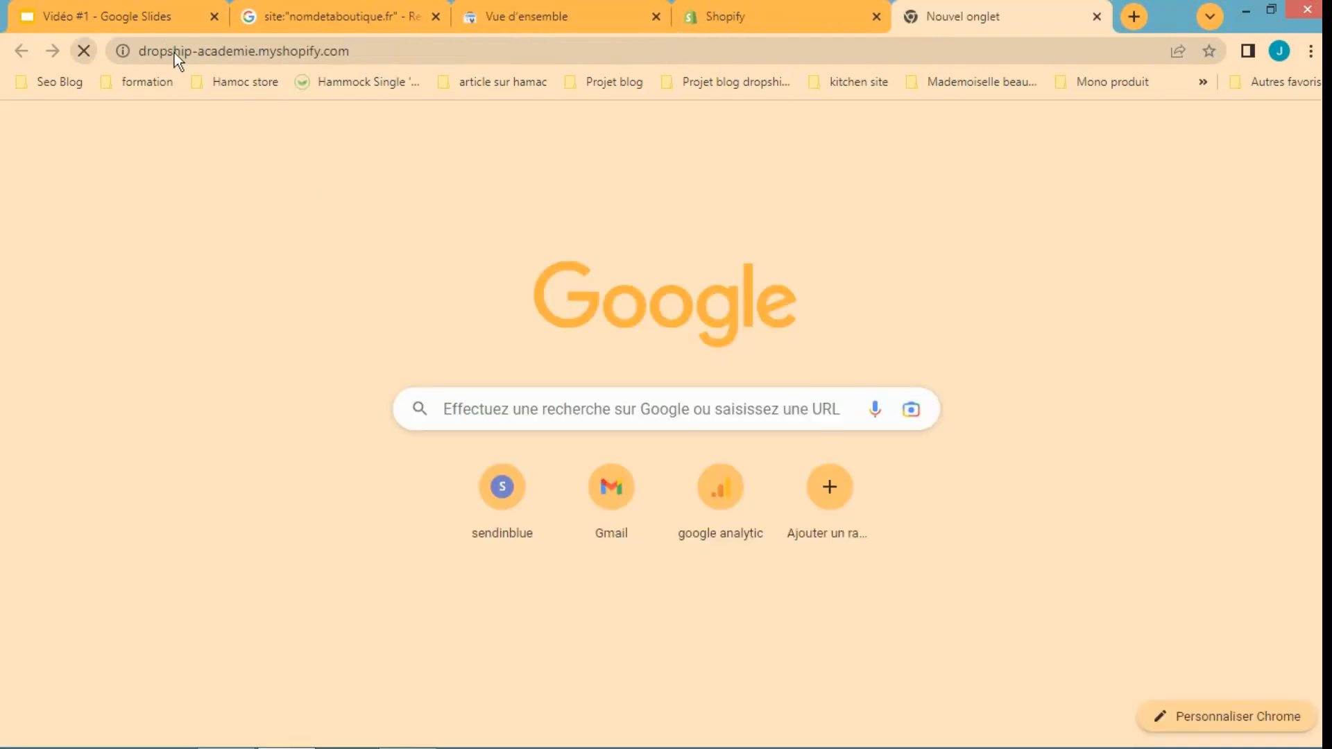
pyautogui.click(175, 53)
pyautogui.hotkey('ctrl', 'c')
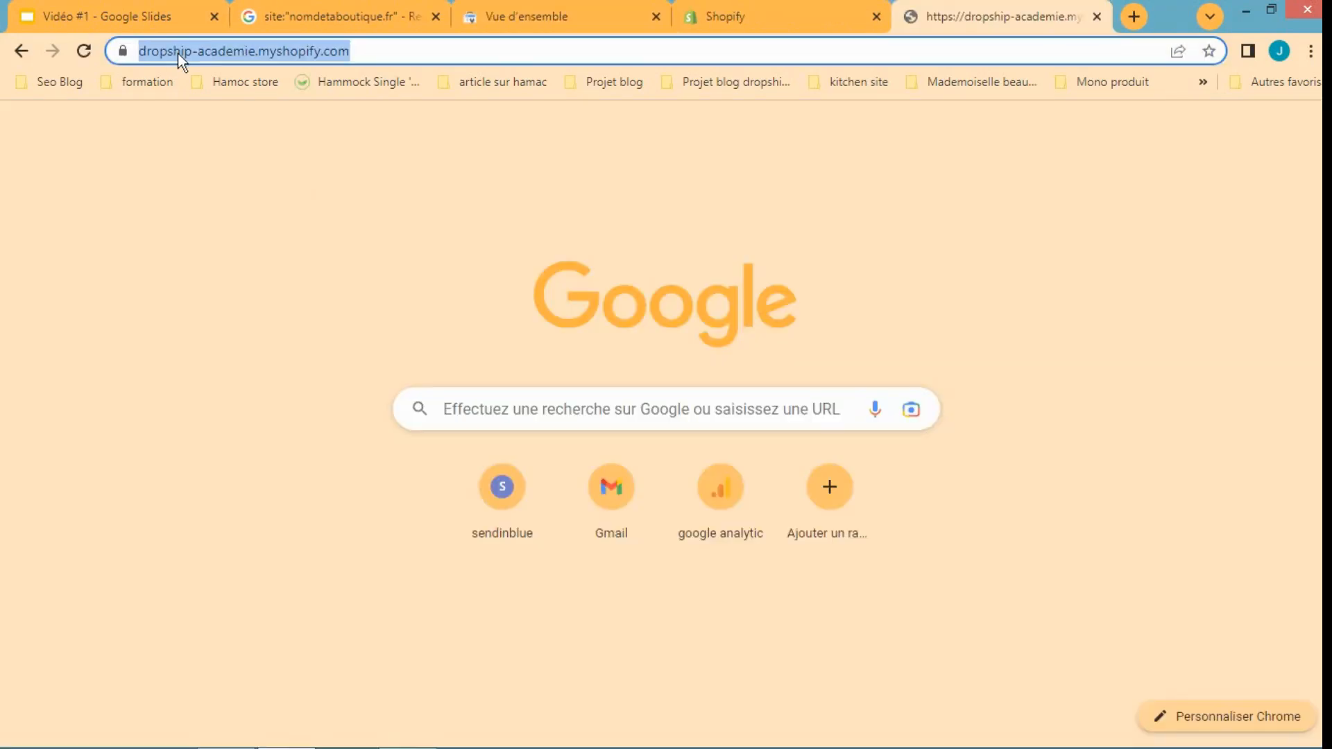
pyautogui.click(753, 7)
pyautogui.click(520, 7)
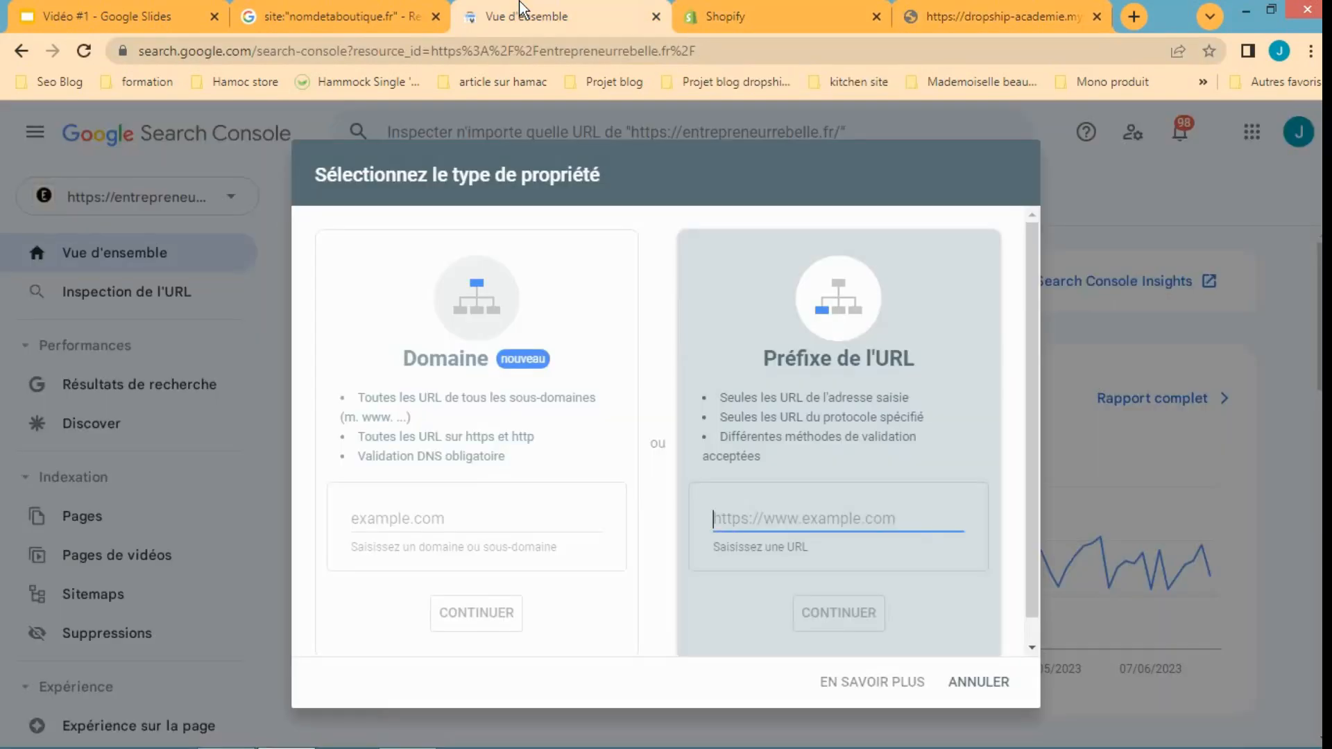
pyautogui.hotkey('ctrl', 'v')
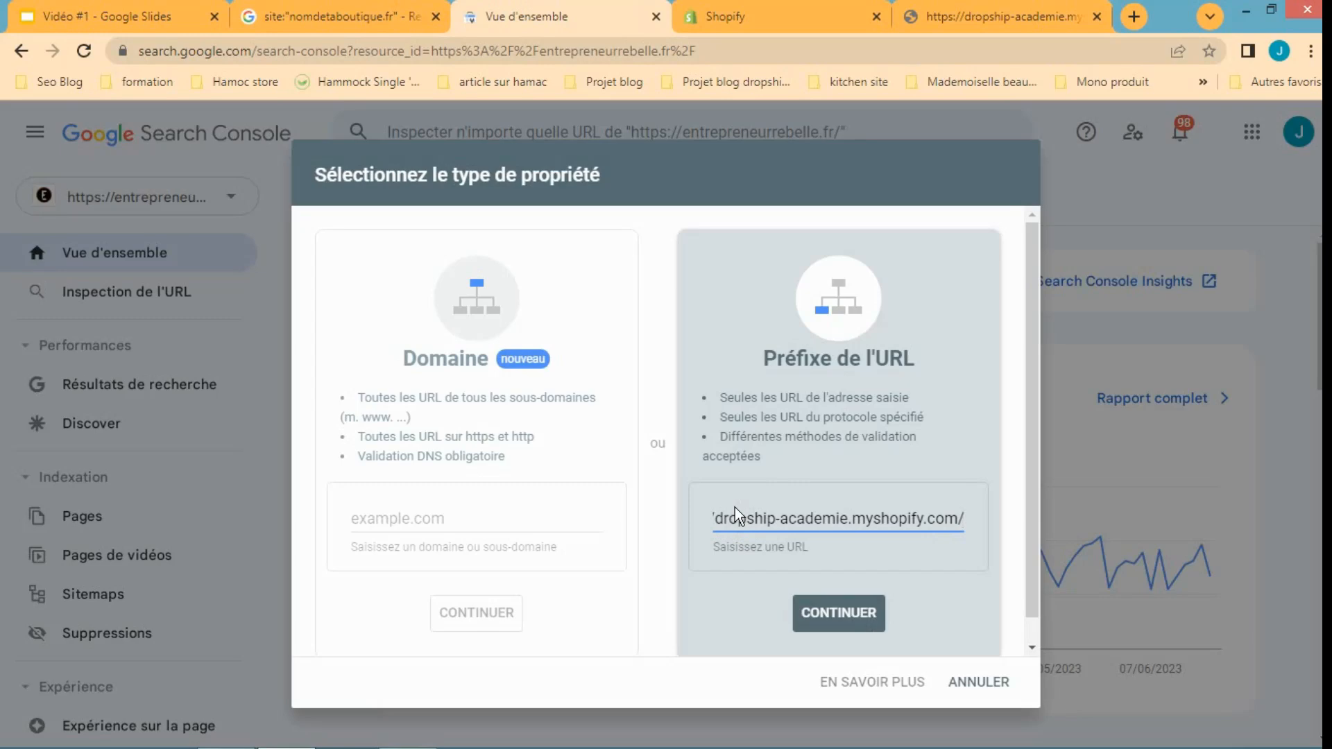
pyautogui.click(832, 620)
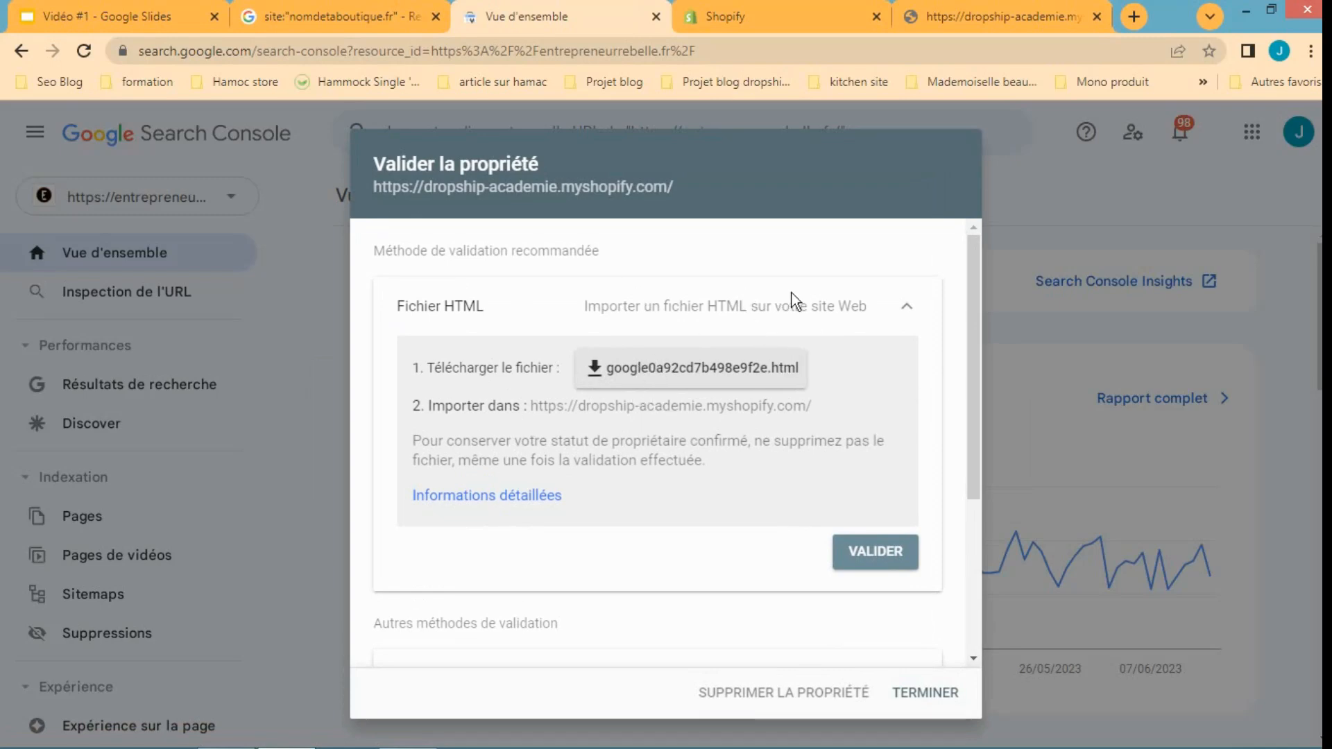
# Step: Choose the HTML tag verification method instead of the HTML file and copy its google-site-verification meta tag
pyautogui.click(820, 310)
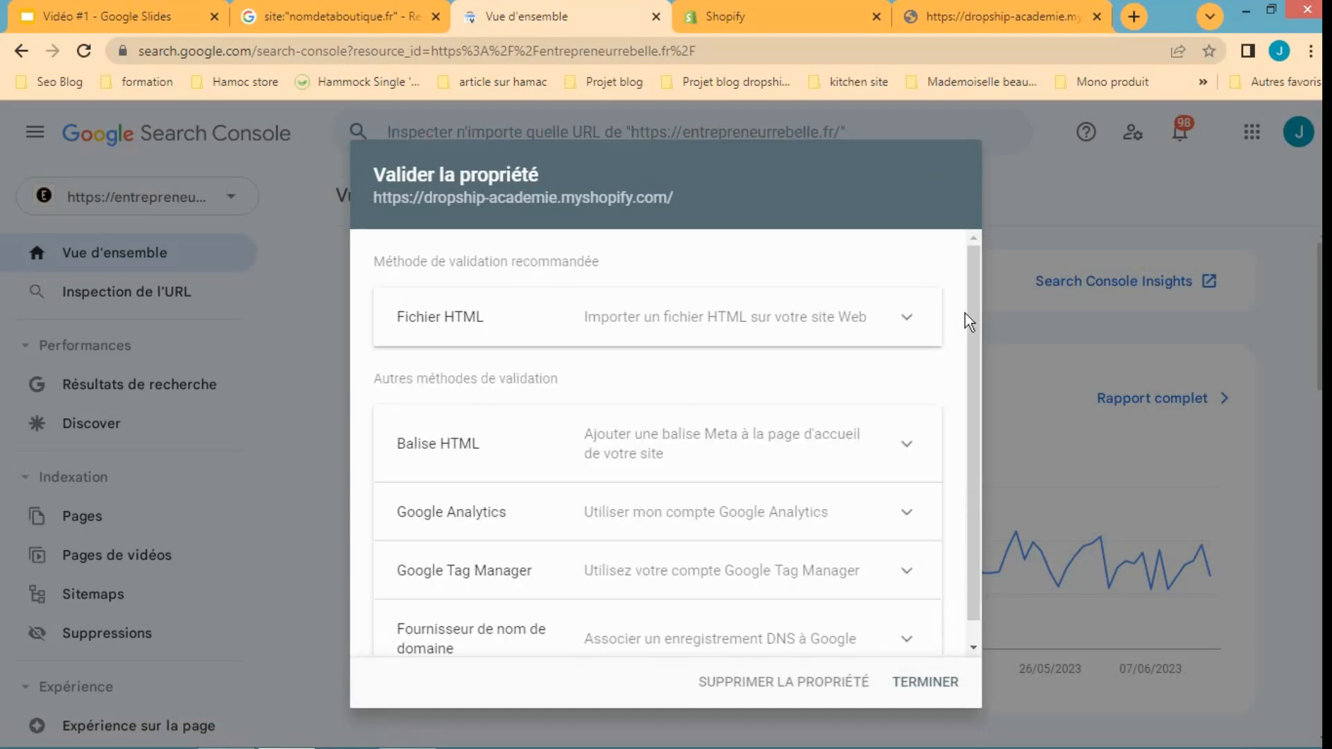
pyautogui.moveTo(975, 313); pyautogui.dragTo(973, 355)
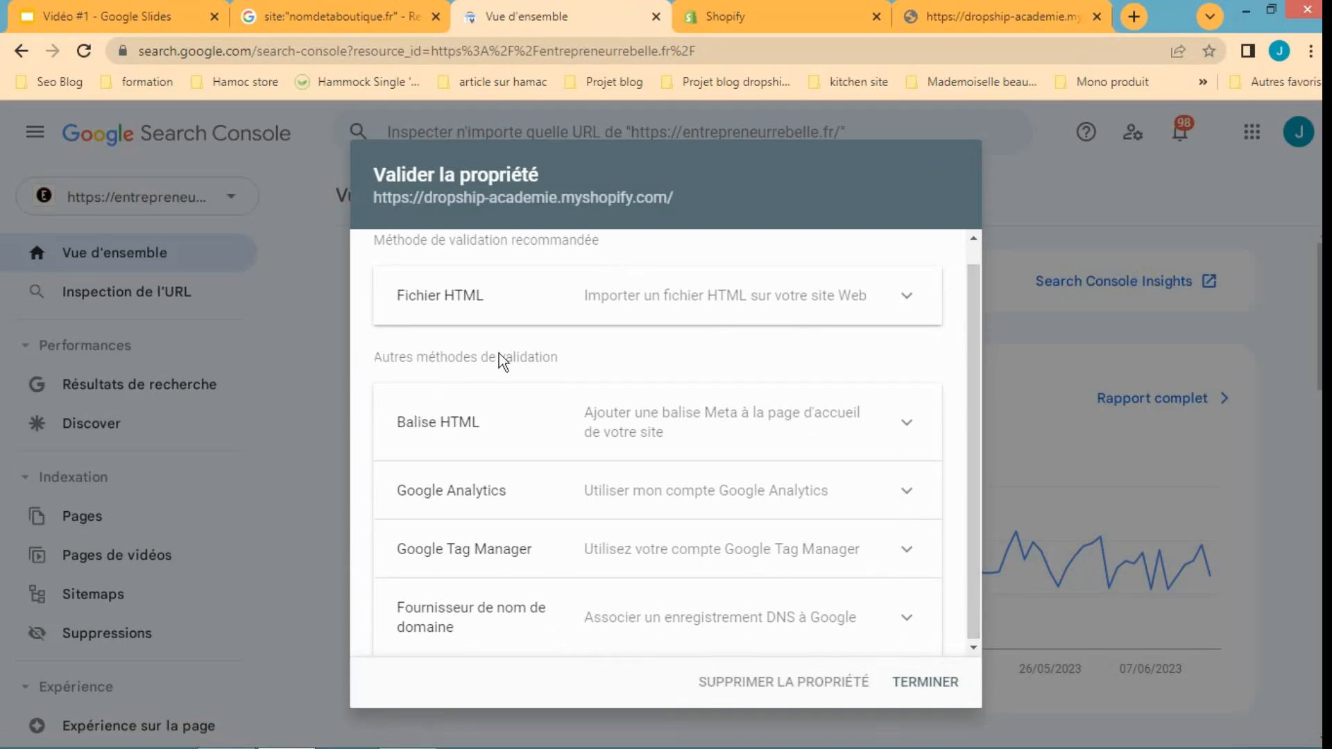
pyautogui.click(472, 434)
pyautogui.scroll(-2, 978, 435)
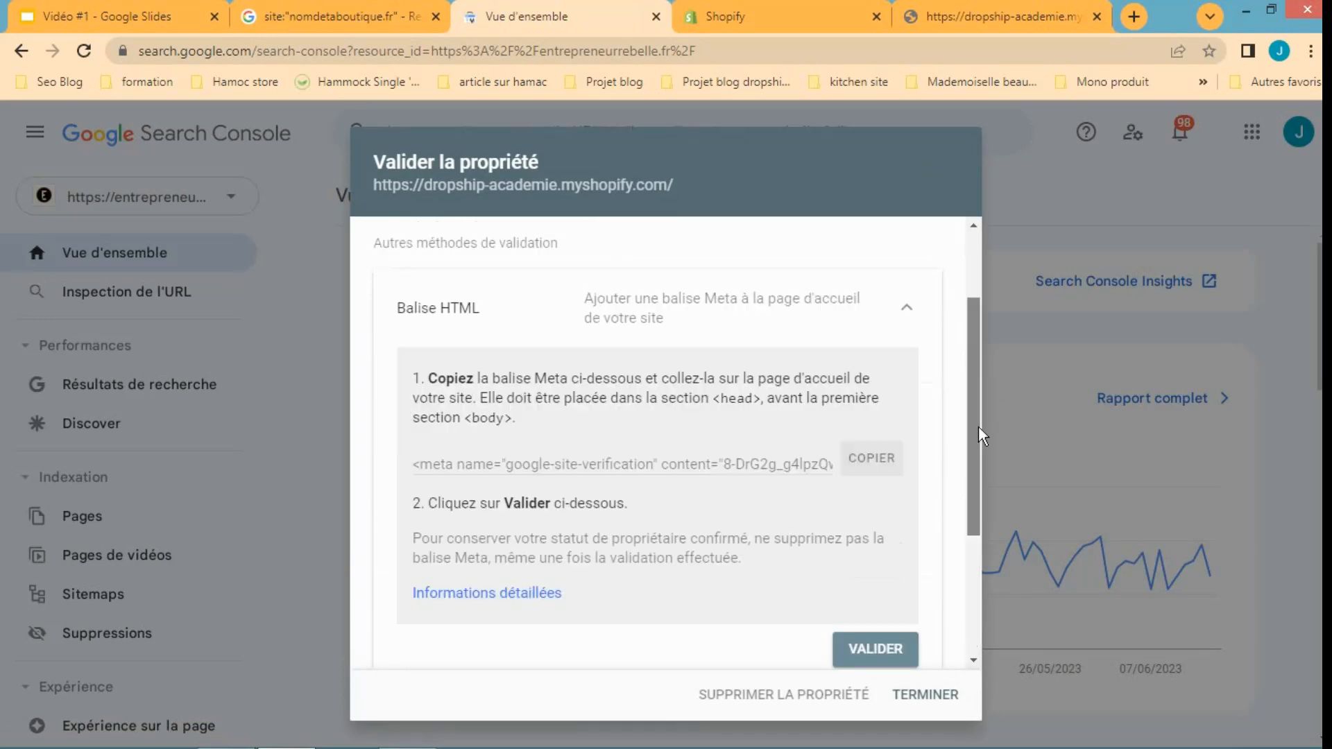
pyautogui.scroll(-1, 978, 436)
pyautogui.scroll(1, 978, 435)
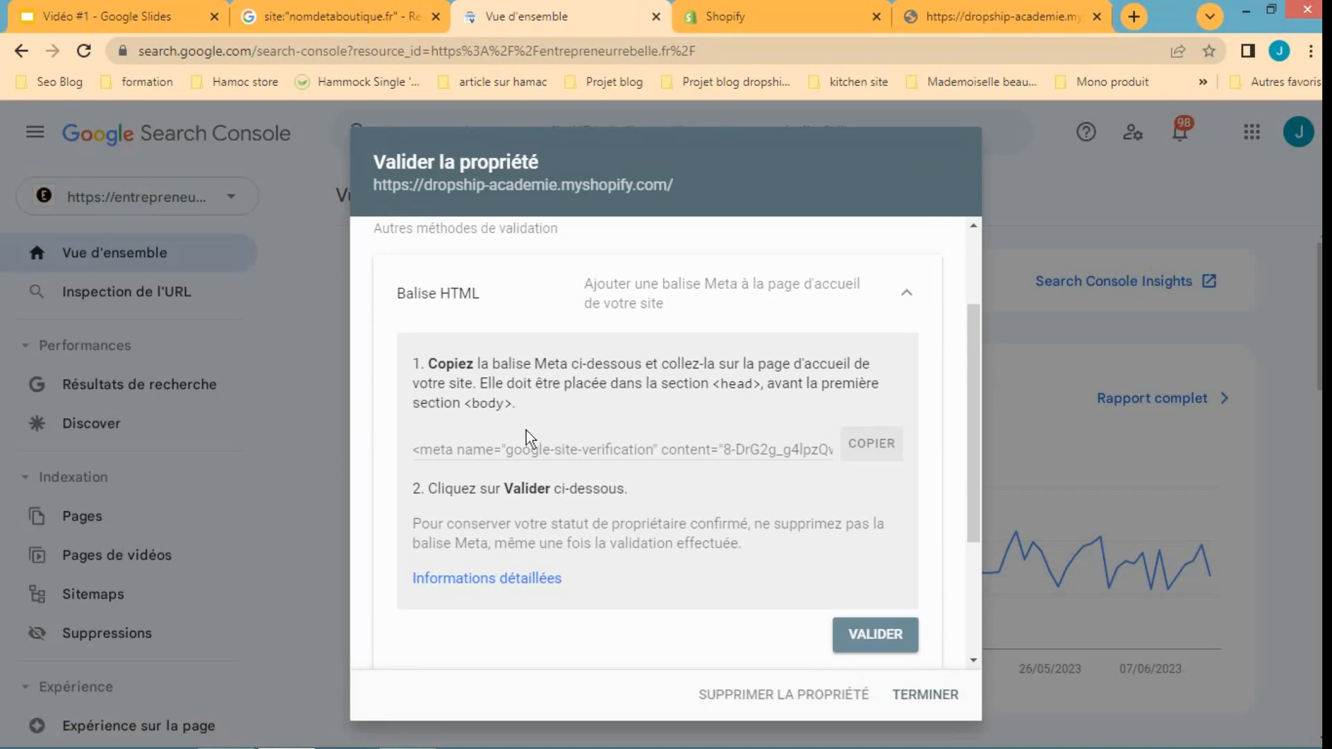
pyautogui.click(871, 448)
# Step: Switch to the Shopify admin and open the code editor for the current theme, Ella-6.5.0-theme-source
pyautogui.hotkey('ctrl', 'Tab')
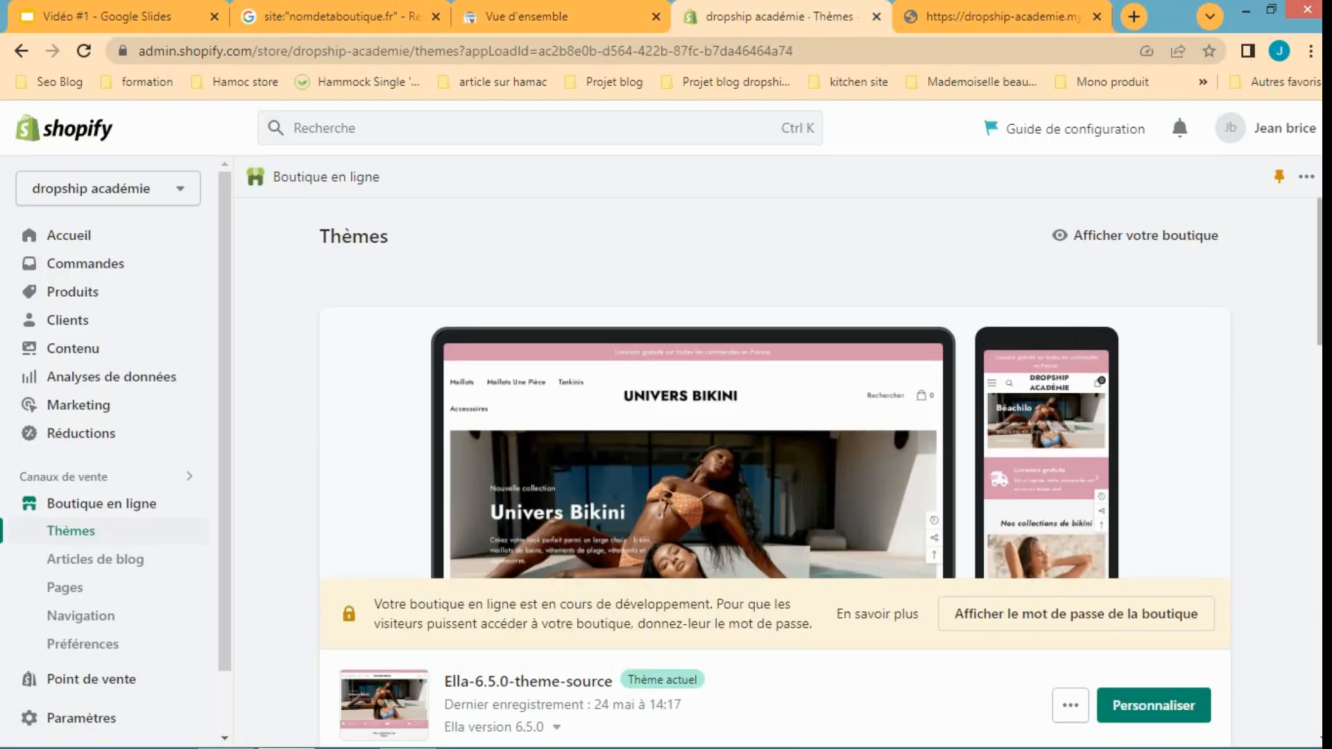
pyautogui.scroll(-4, 775, 451)
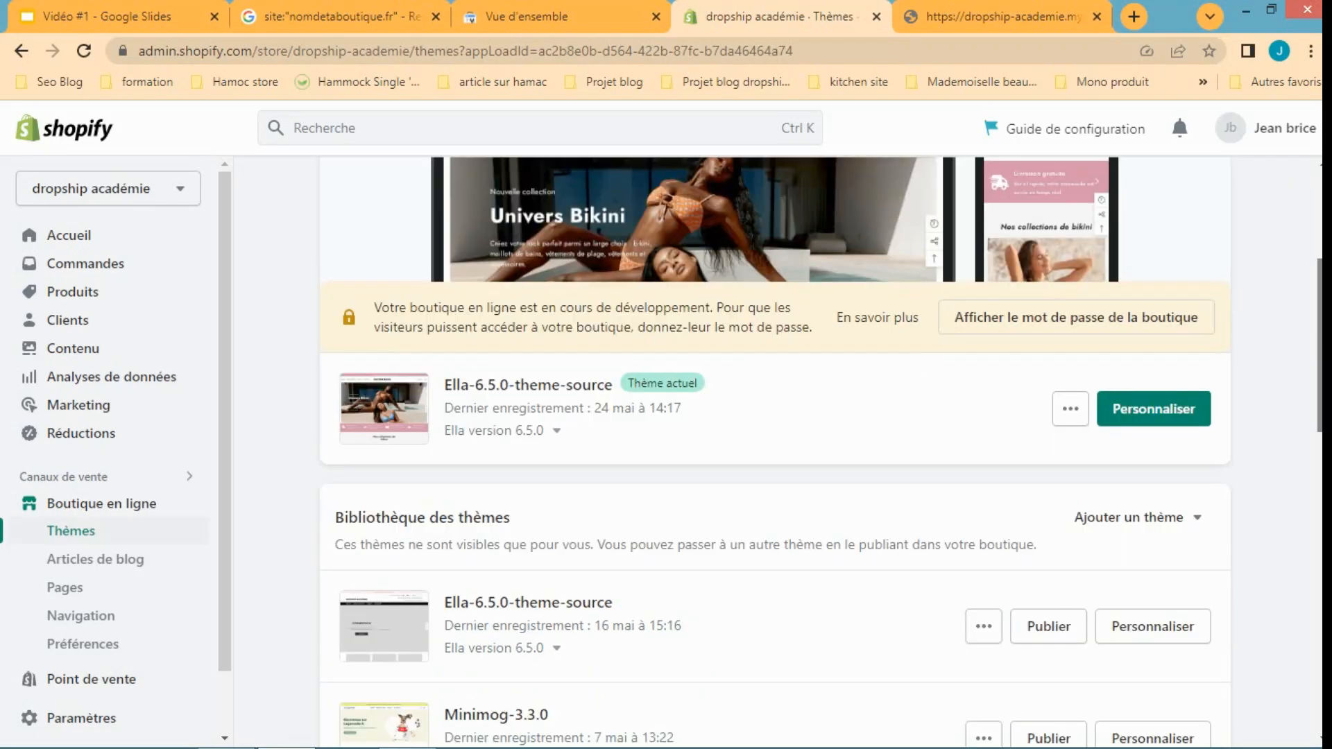
pyautogui.scroll(-1, 1032, 375)
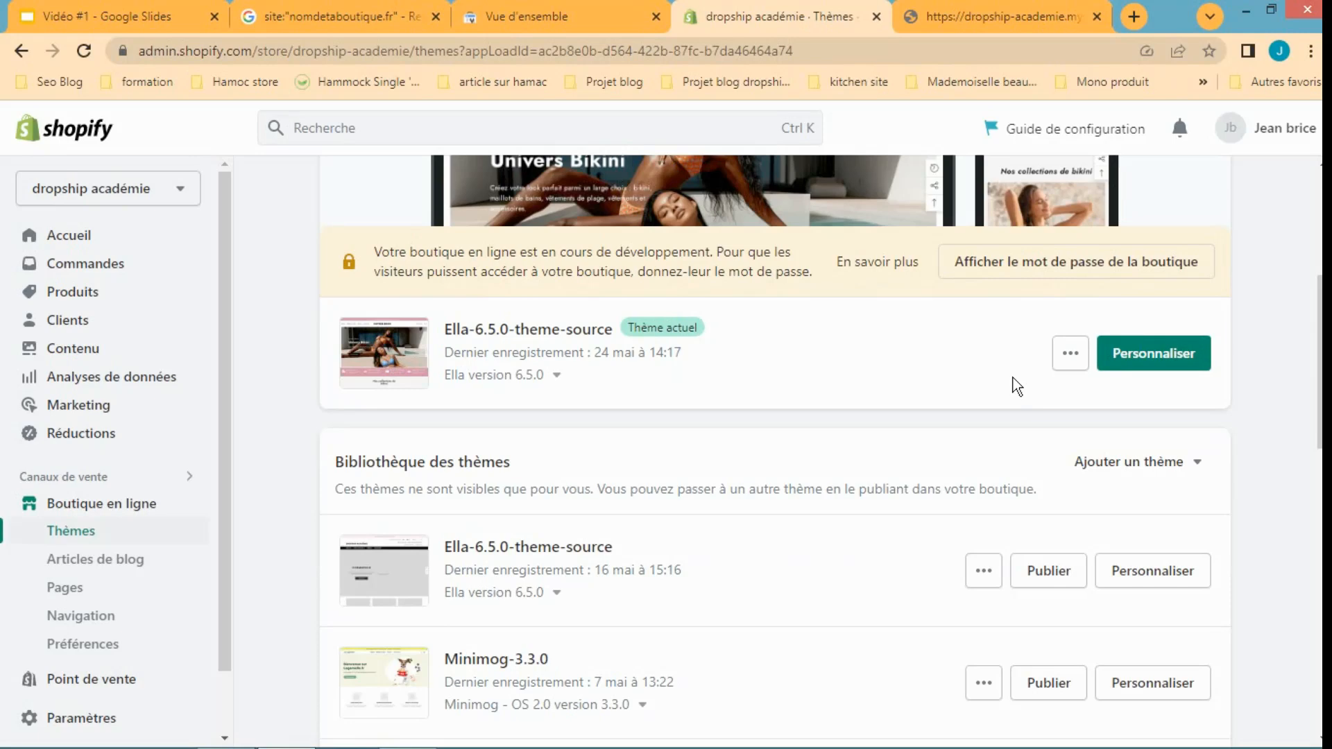
pyautogui.click(1062, 360)
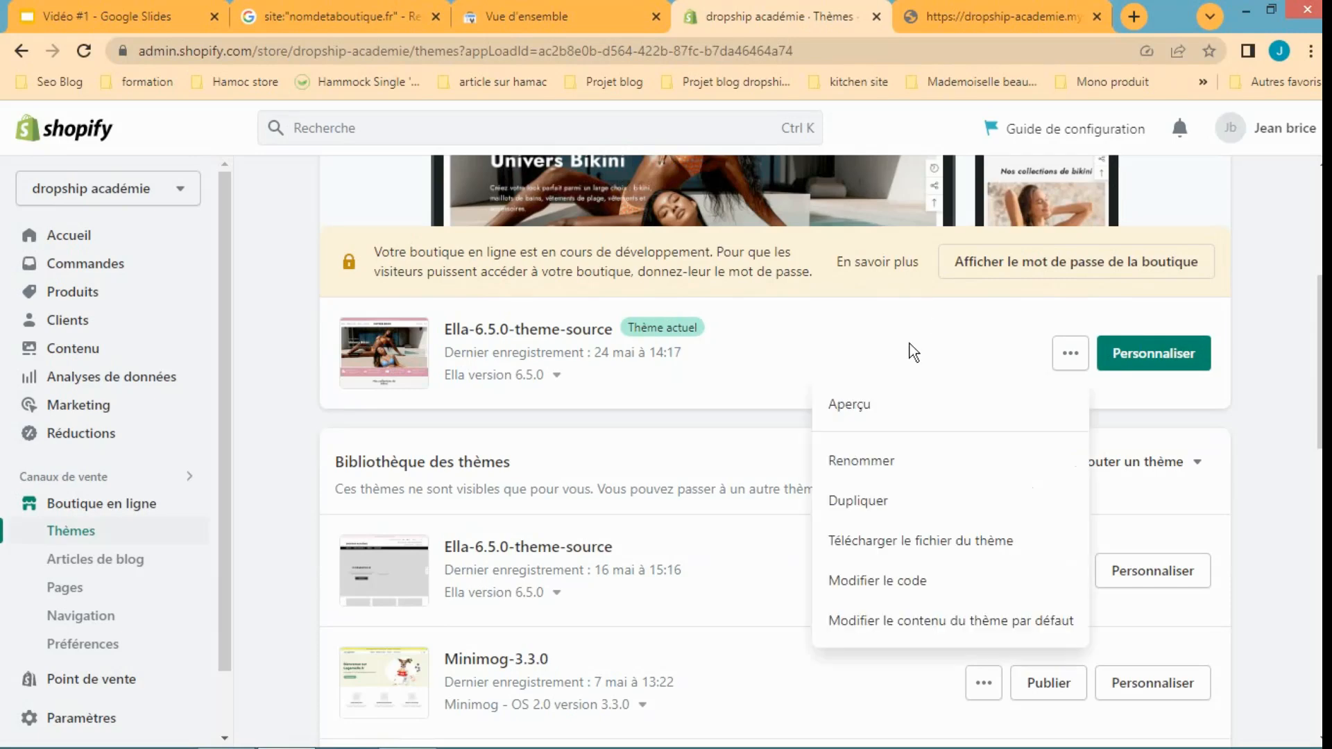
pyautogui.click(916, 583)
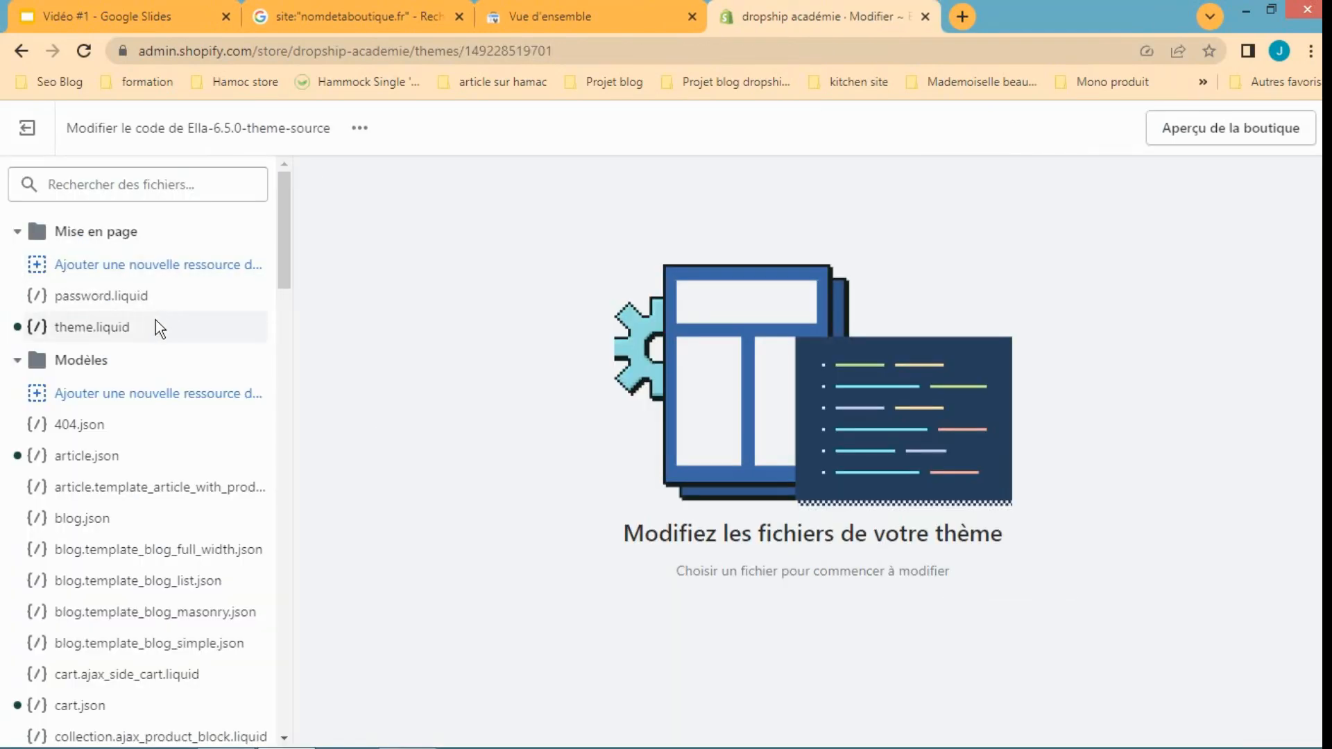
# Step: Search the theme files for "theme" and open theme.liquid for editing
pyautogui.click(154, 185)
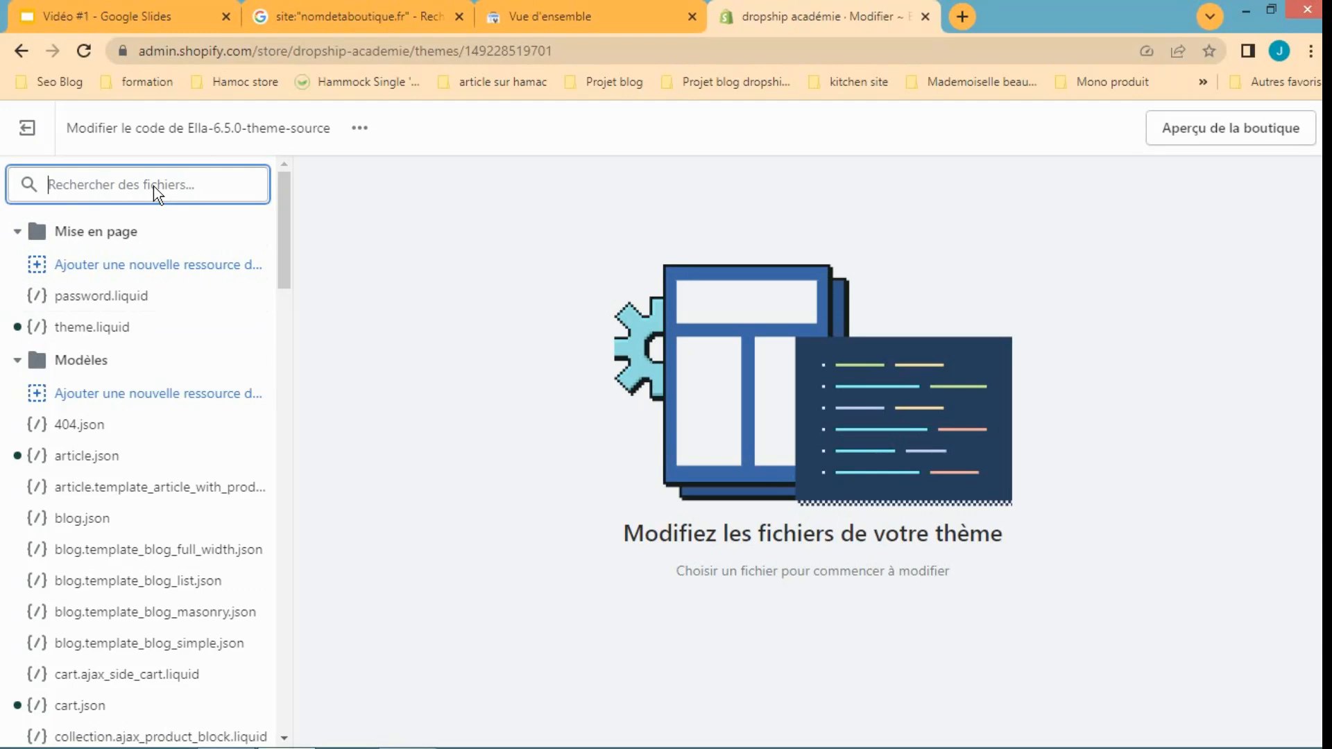
pyautogui.write('theme')
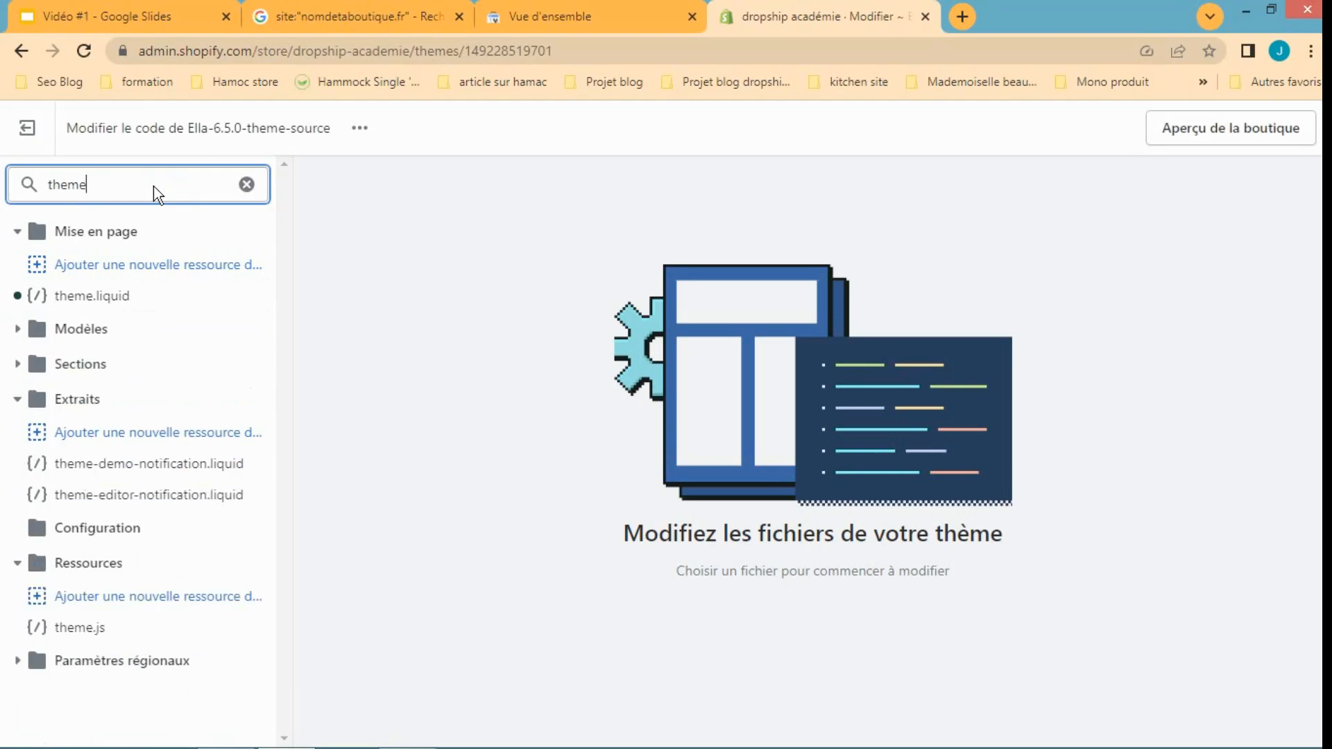
pyautogui.click(128, 296)
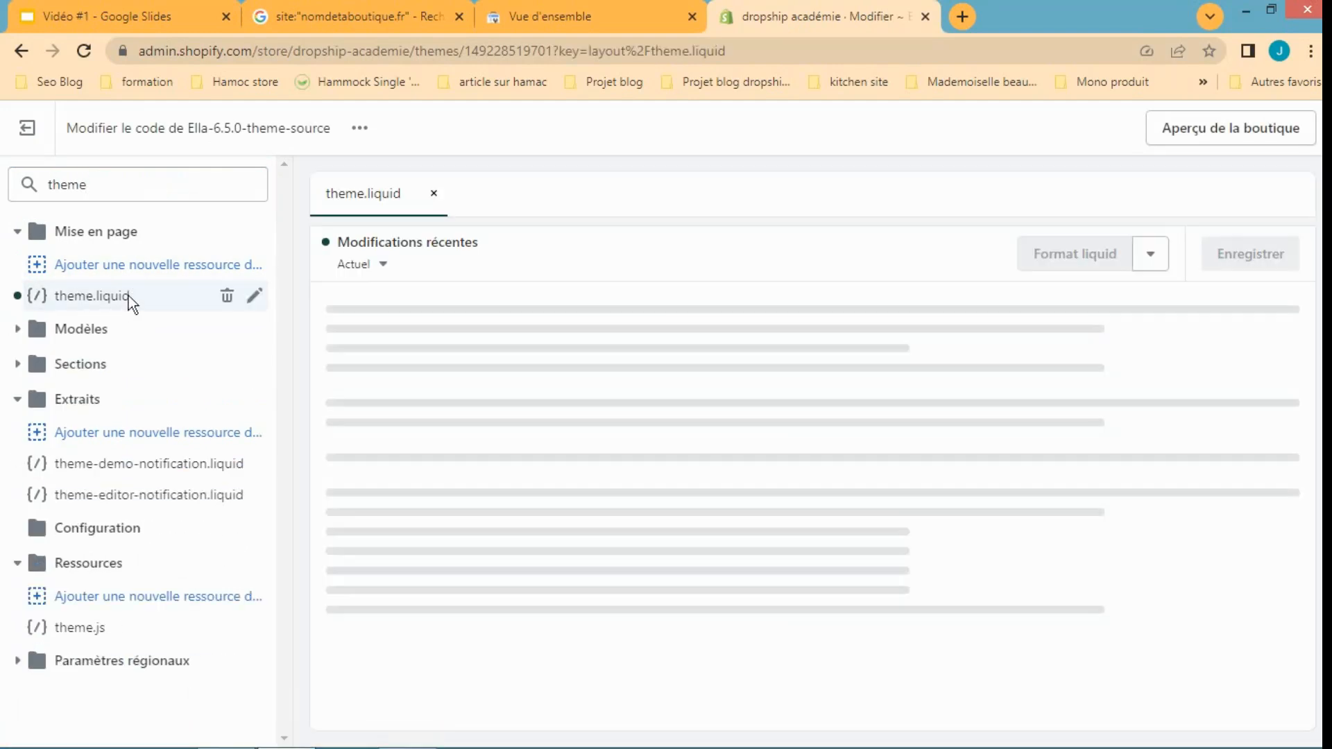
# Step: Paste the google-site-verification meta tag on a new line below the charset meta tag in the head of theme.liquid, and save the file
pyautogui.click(615, 18)
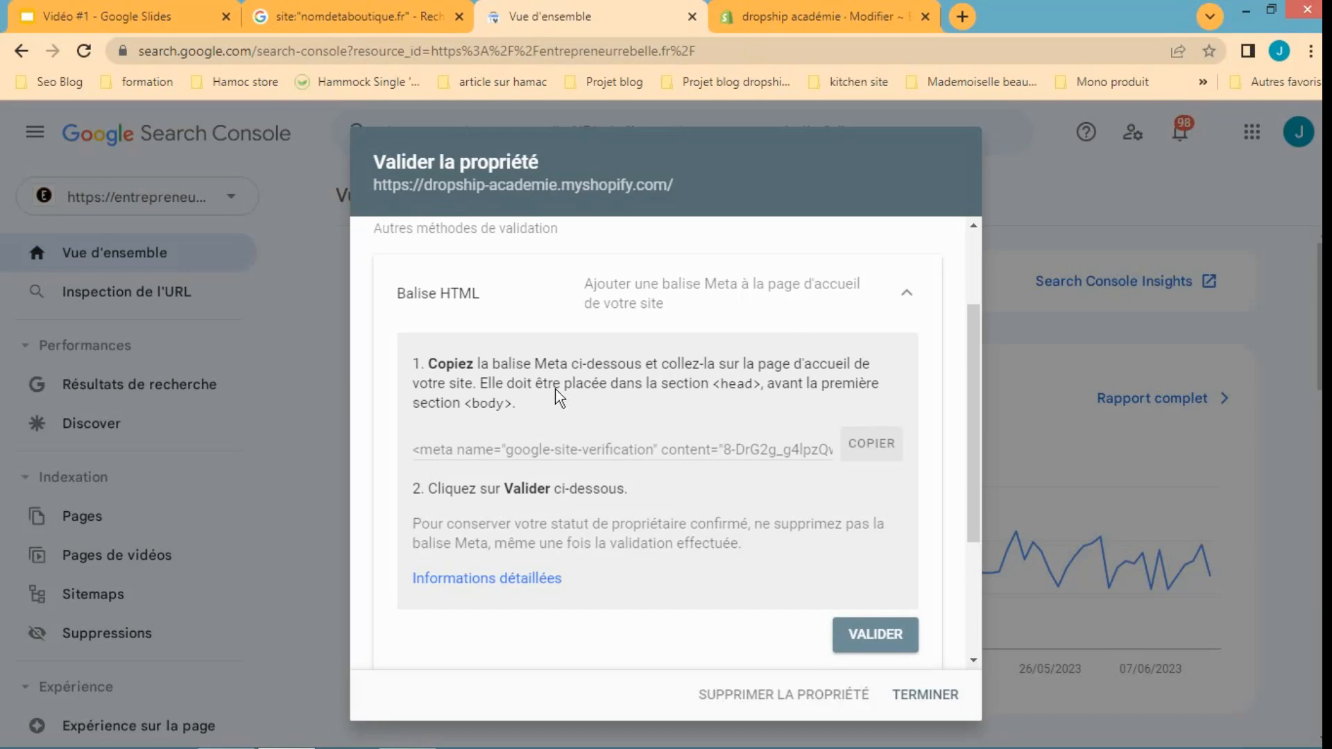
pyautogui.click(805, 13)
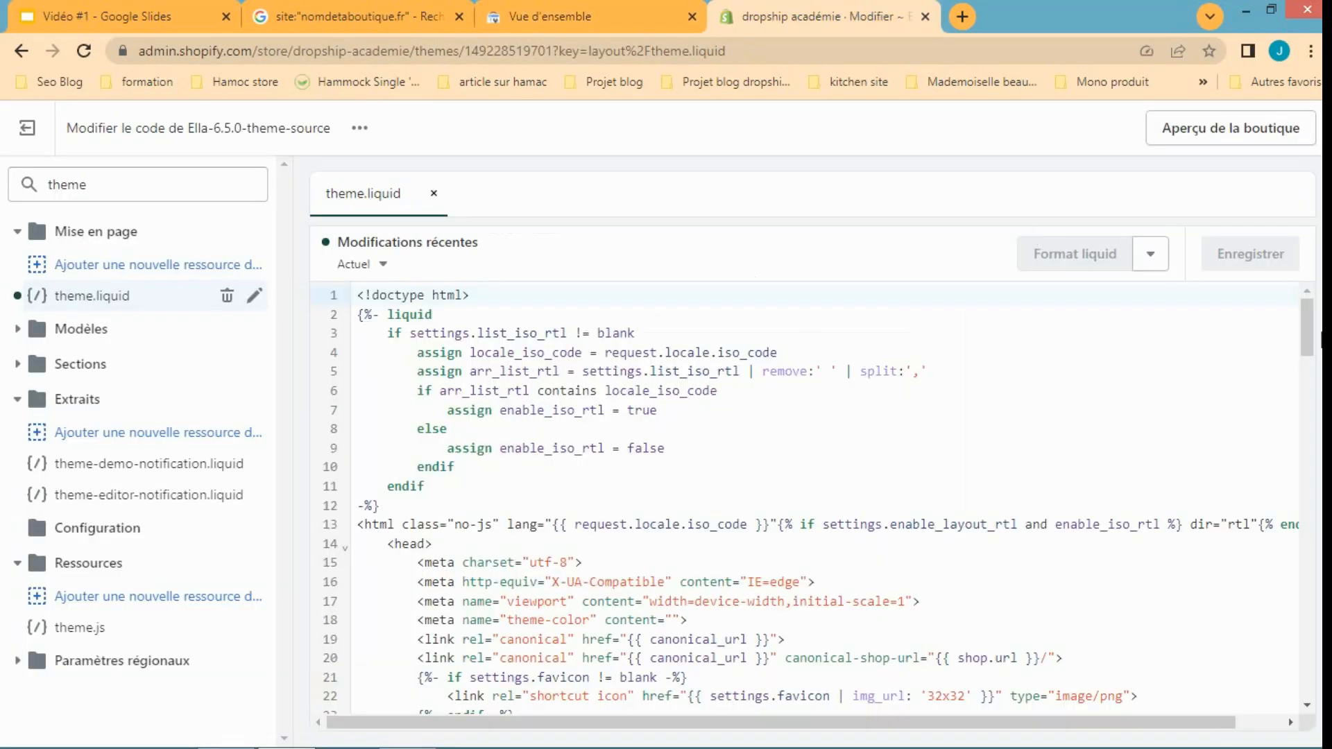
pyautogui.scroll(-2, 1307, 326)
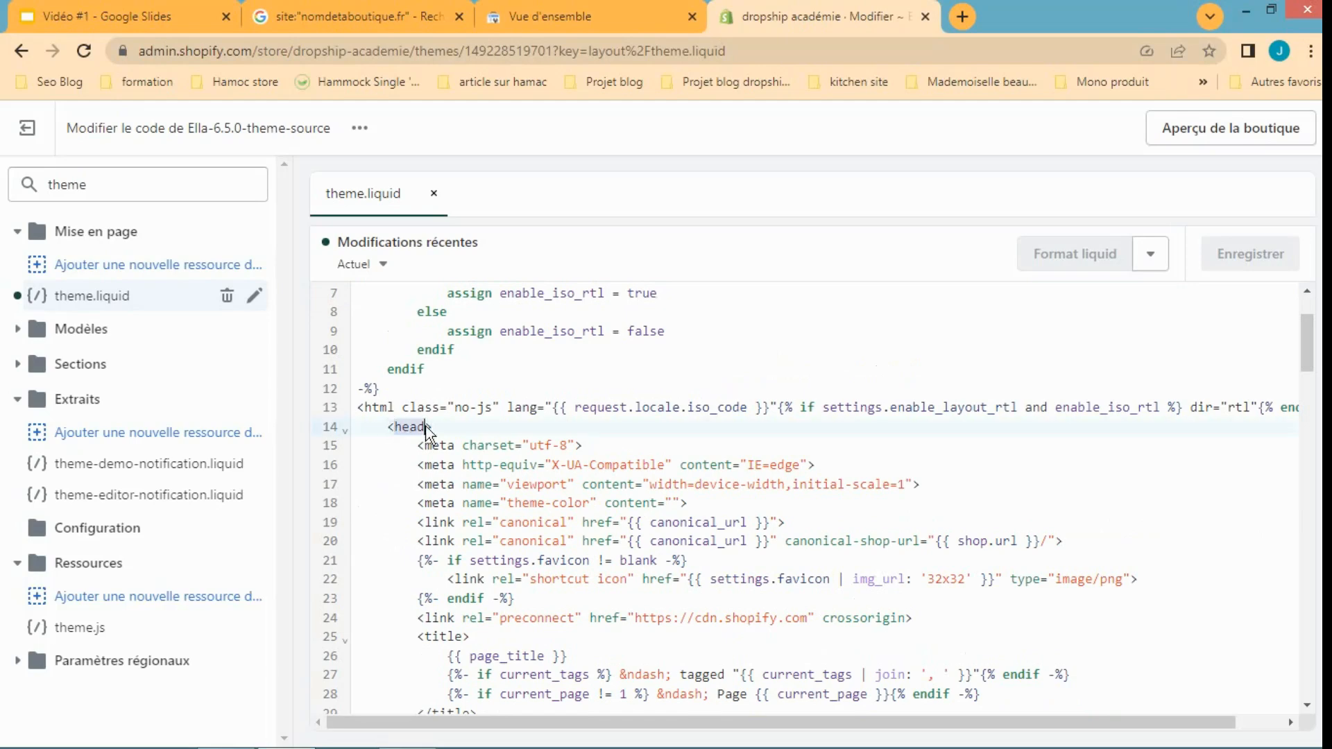
pyautogui.moveTo(1307, 354); pyautogui.dragTo(1309, 550)
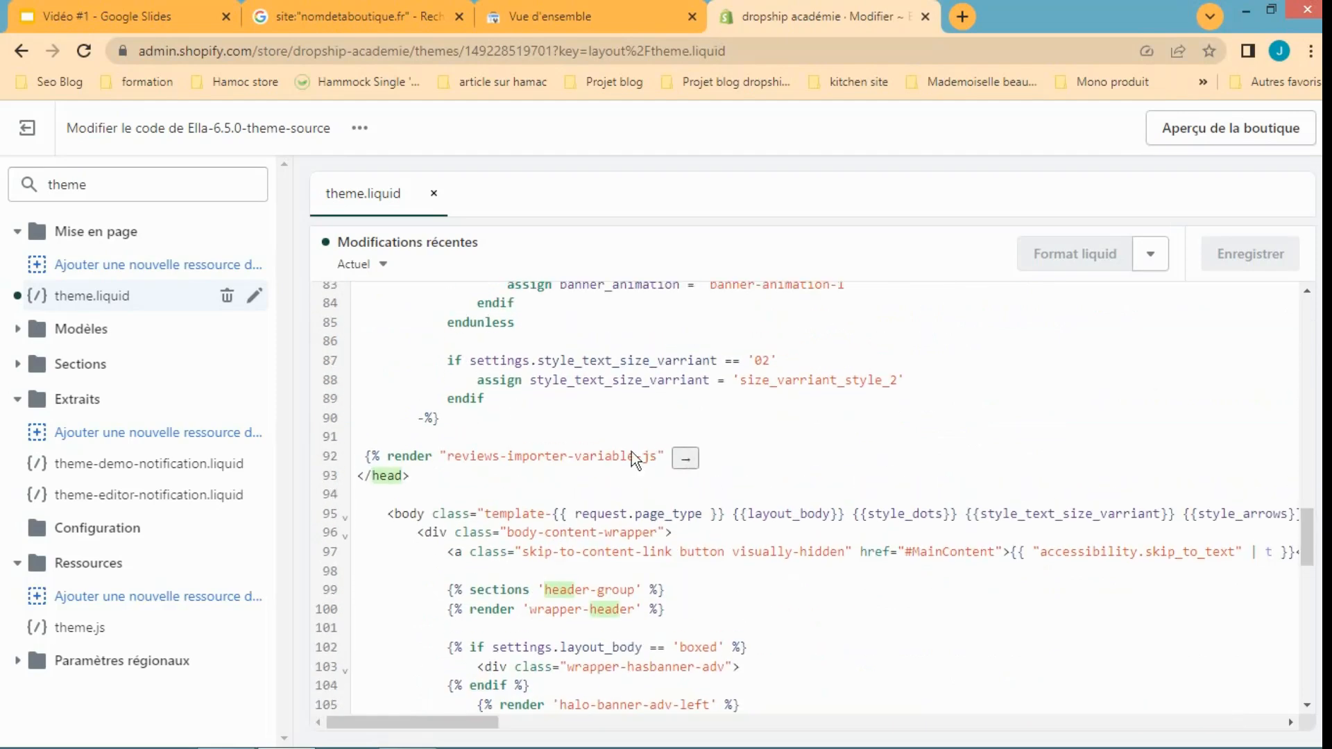
pyautogui.moveTo(1308, 535); pyautogui.dragTo(1291, 348)
pyautogui.click(701, 405)
pyautogui.press('Return')
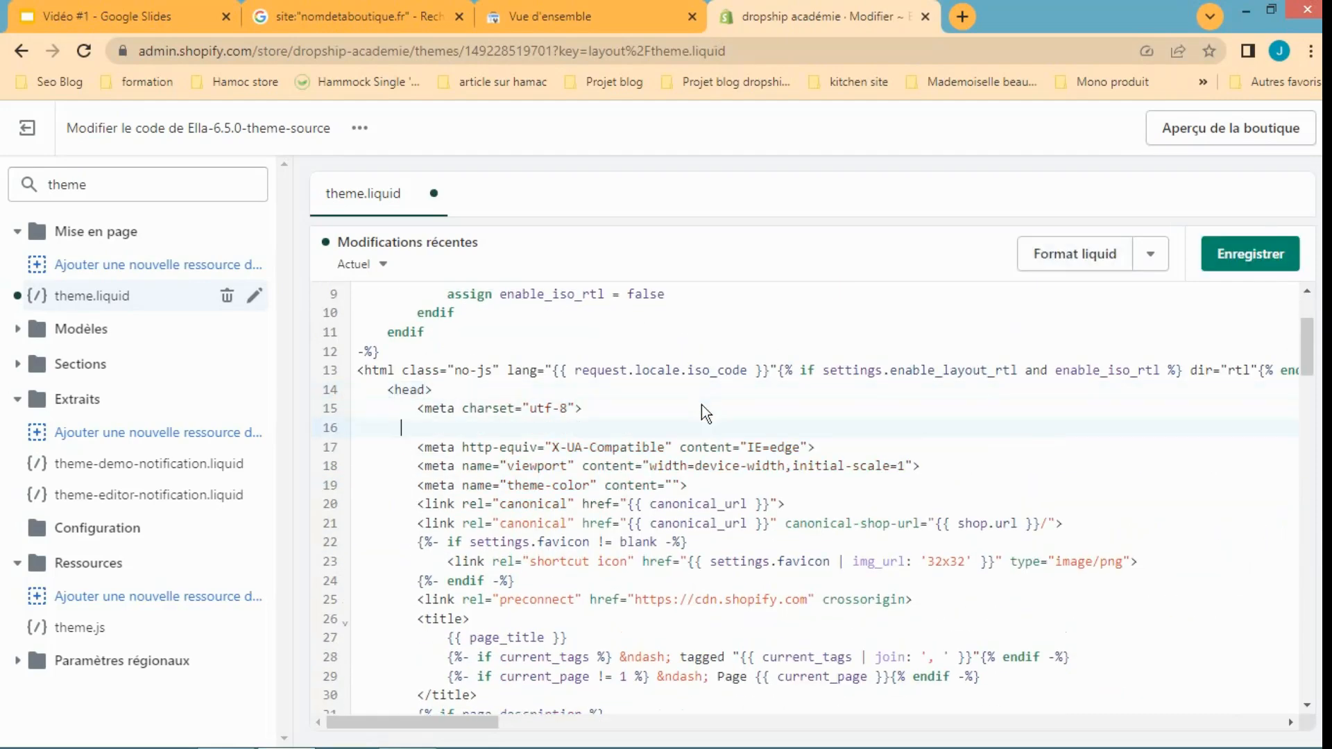
pyautogui.write('<meta name="google-site-verification" content="8-DrG2g_g4lpzQwjwZeKOau5bj-UpBjIX8unQgdoXXI" />')
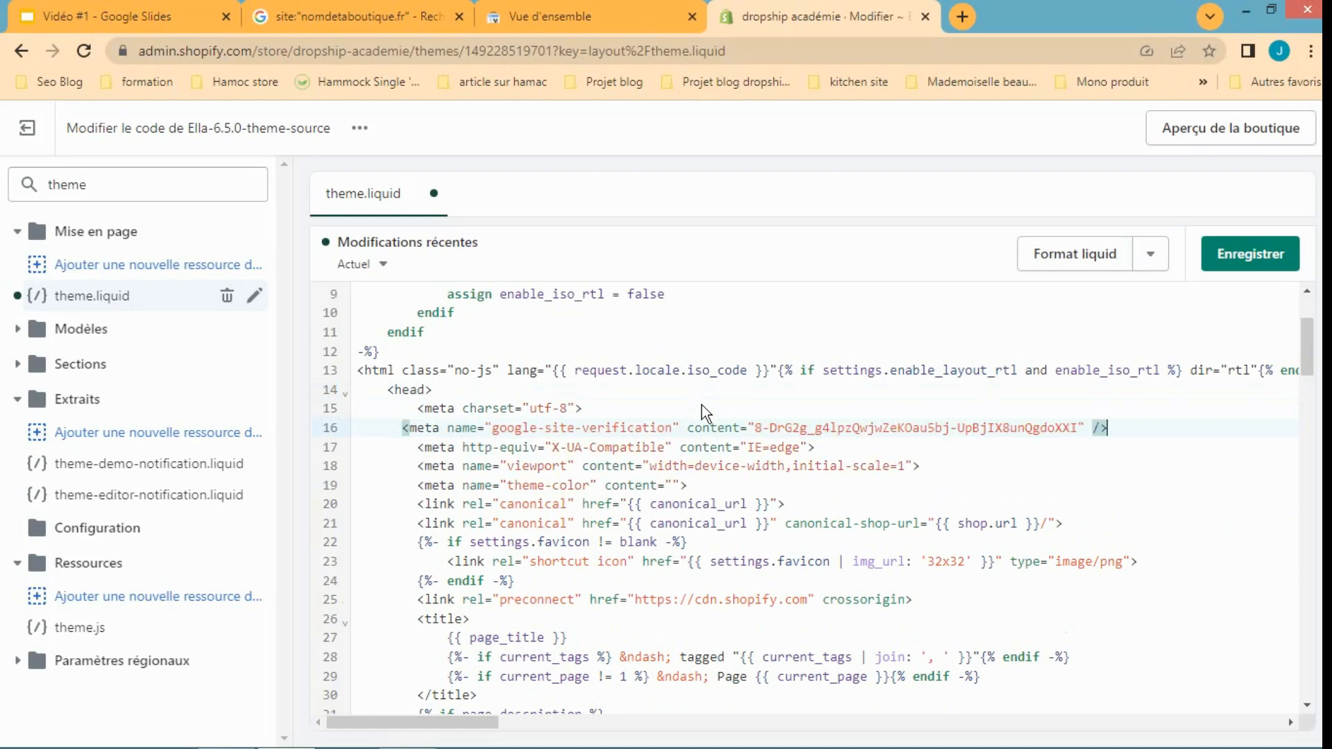
pyautogui.click(1247, 248)
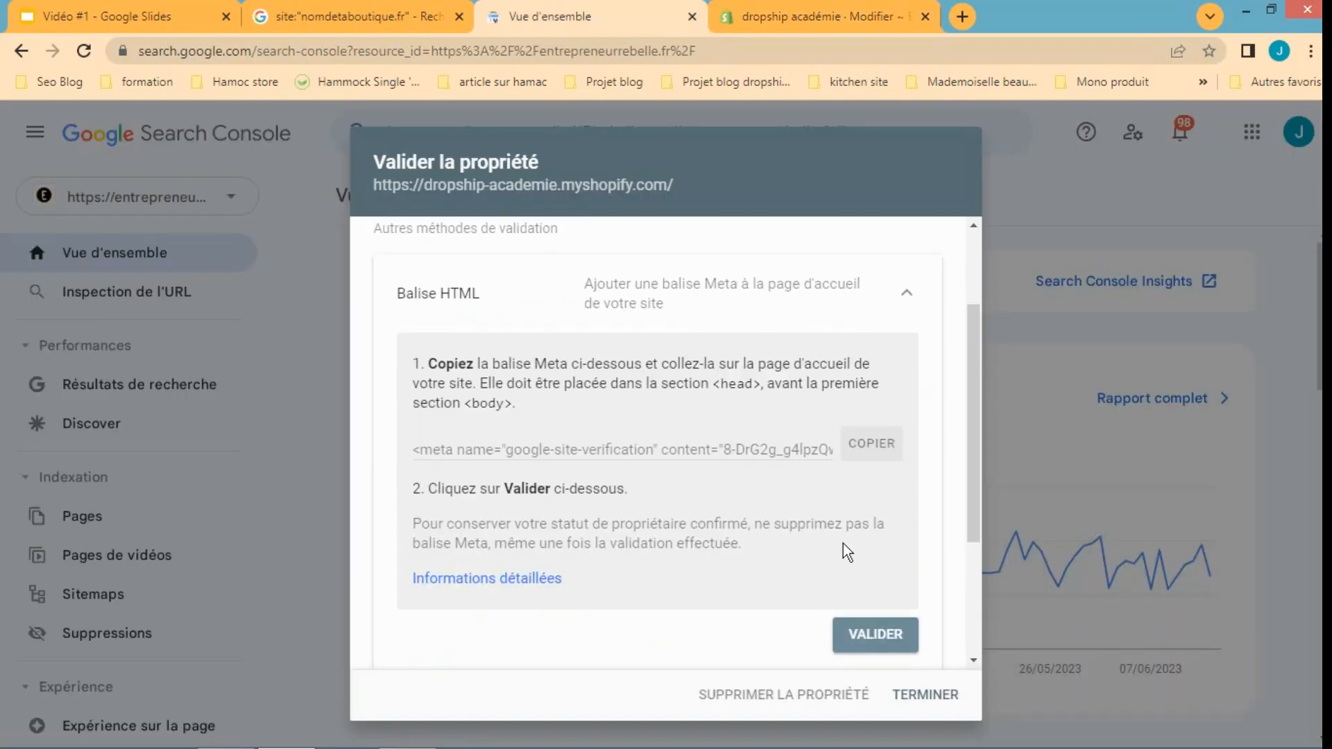
# Step: Check the Search Console HTML tag instructions against the saved theme.liquid code and view the remaining verification methods
pyautogui.moveTo(976, 434); pyautogui.dragTo(973, 460)
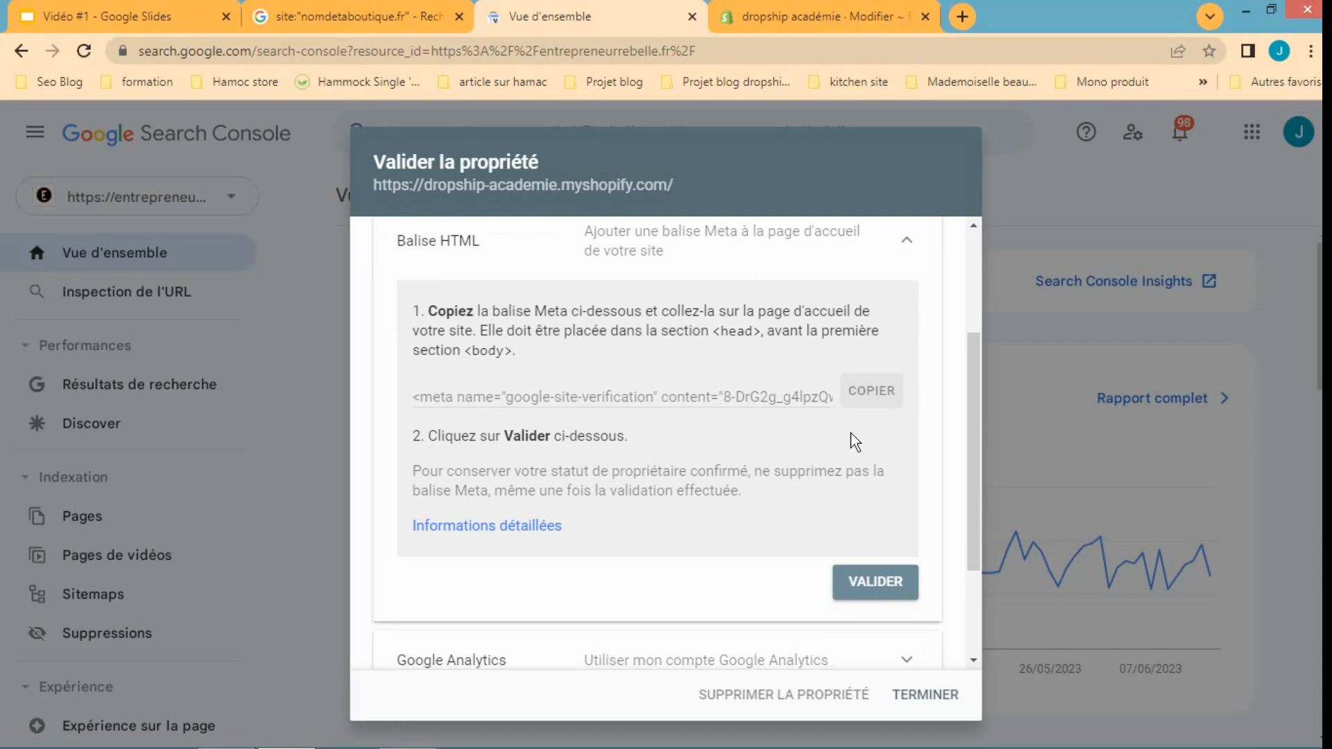
pyautogui.click(822, 10)
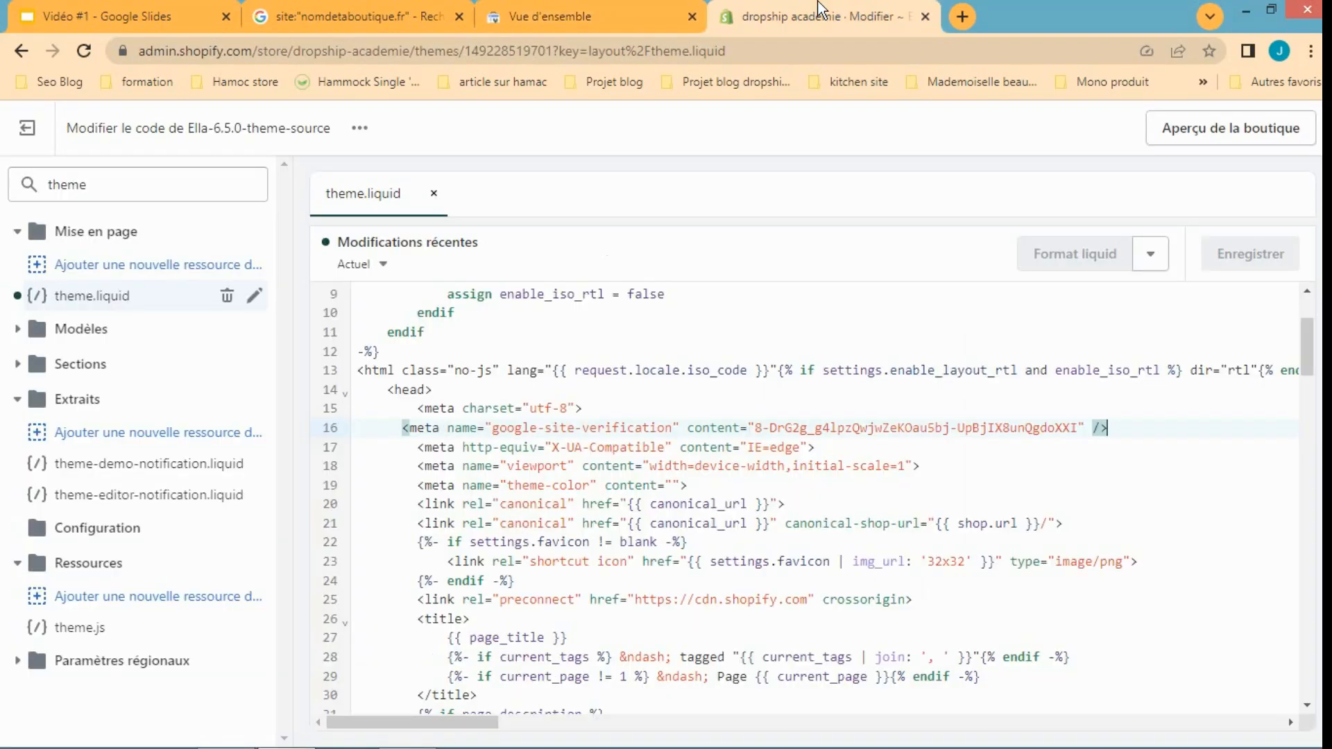
pyautogui.click(575, 9)
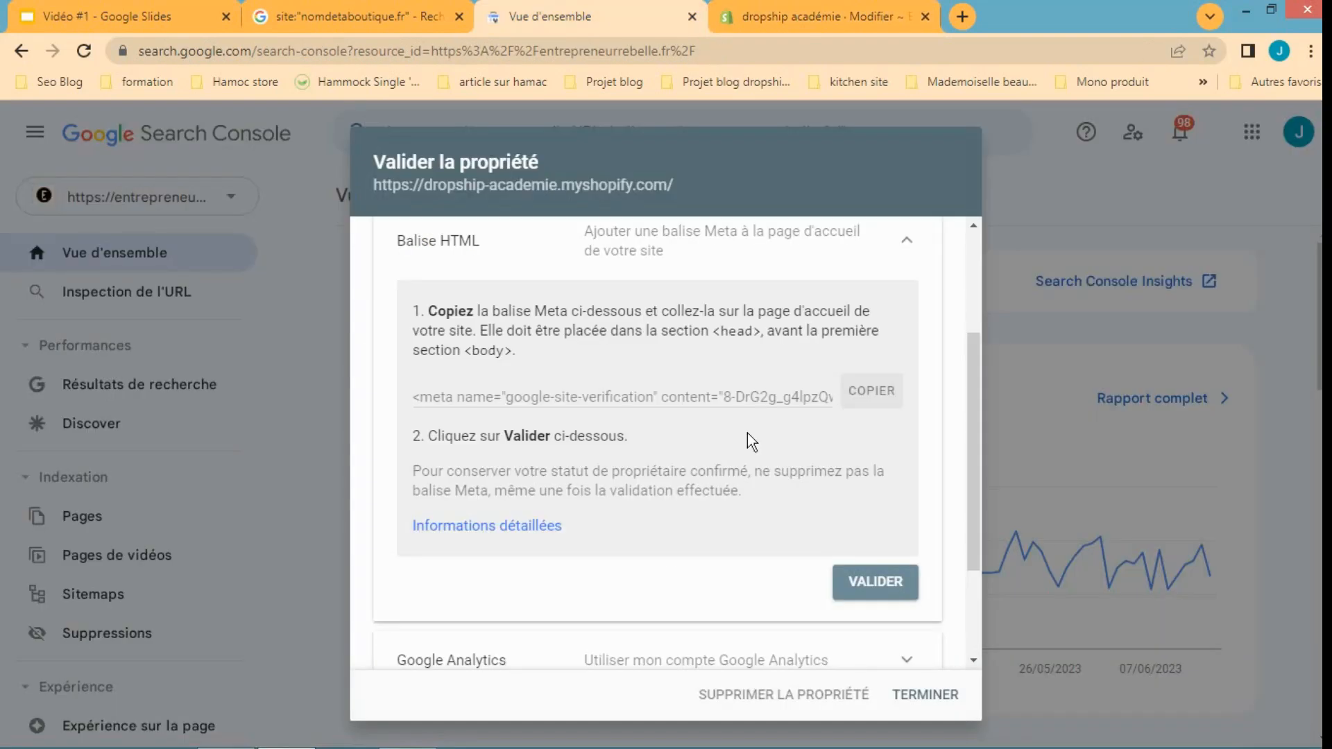
pyautogui.moveTo(973, 405); pyautogui.dragTo(984, 509)
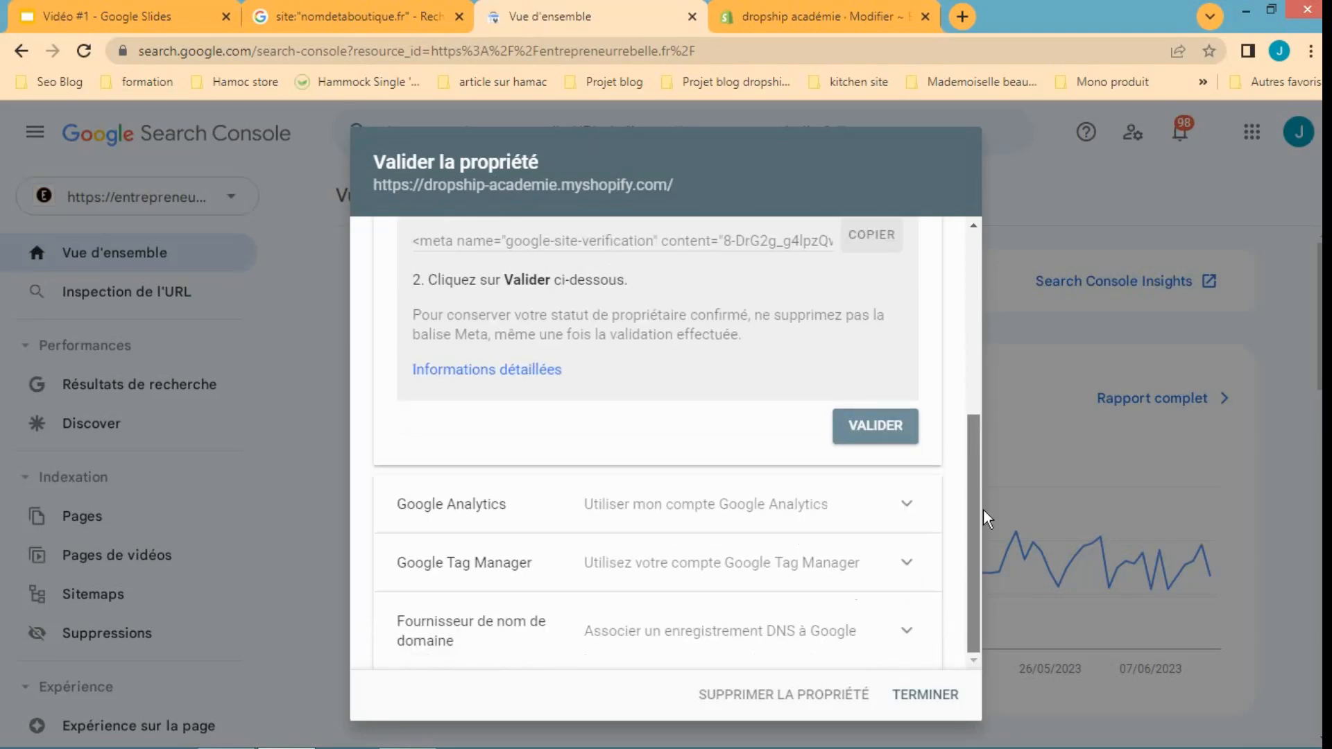
pyautogui.click(983, 509)
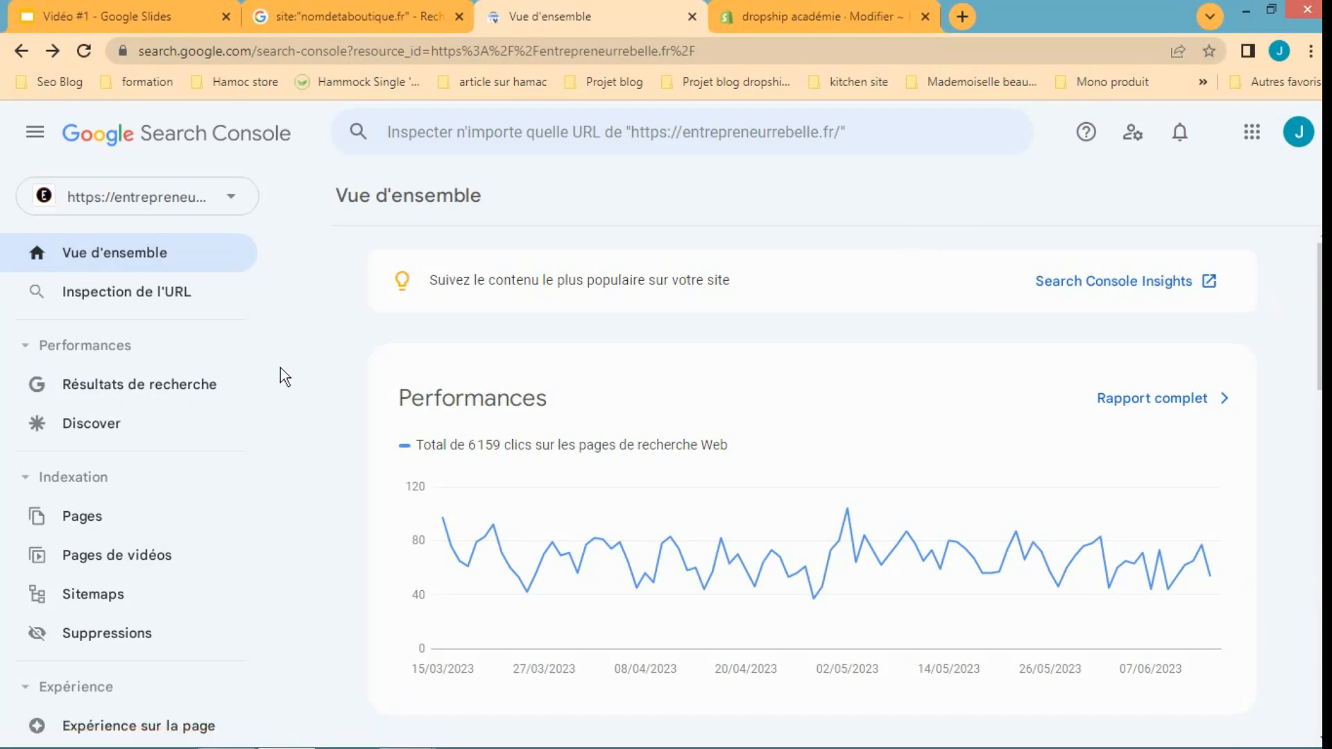
# Step: Open the sitemap settings of the entrepreneurrebelle.fr property and enter sitemap.xml as the URL of a new sitemap
pyautogui.scroll(-1, 270, 368)
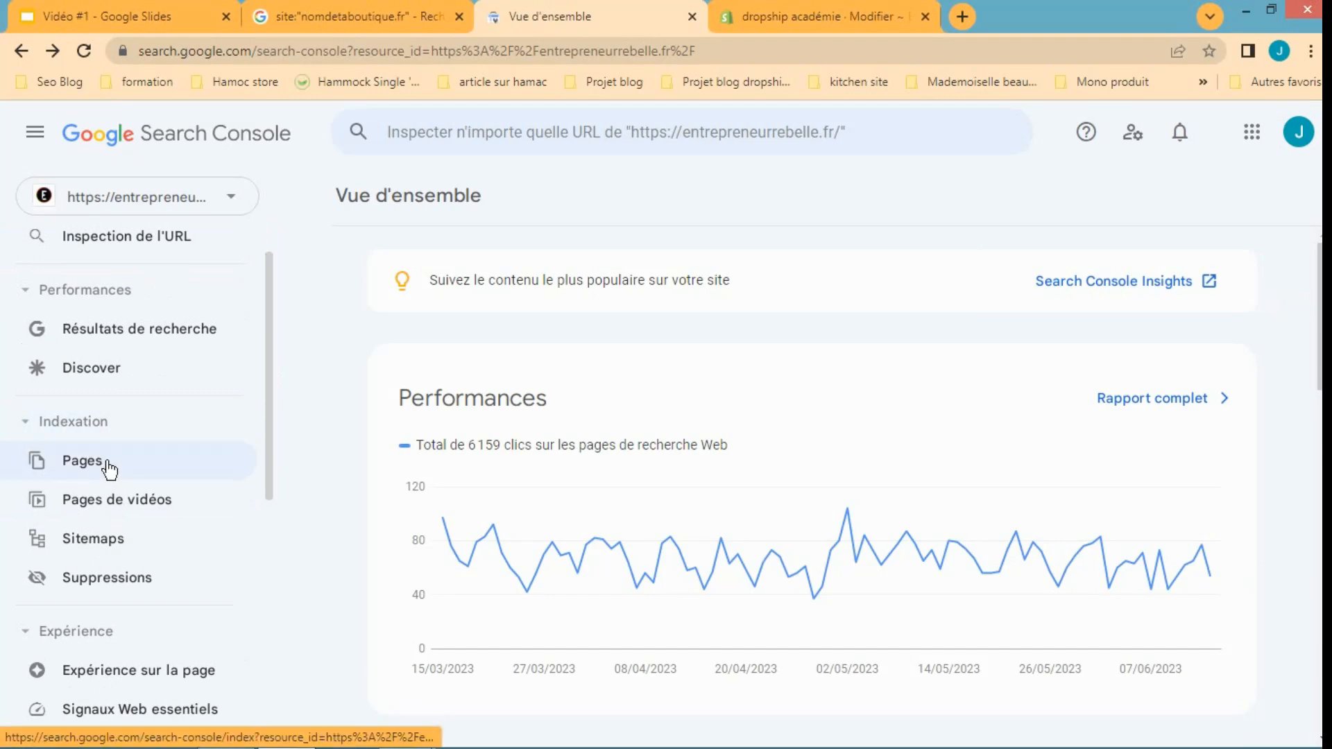
pyautogui.click(108, 550)
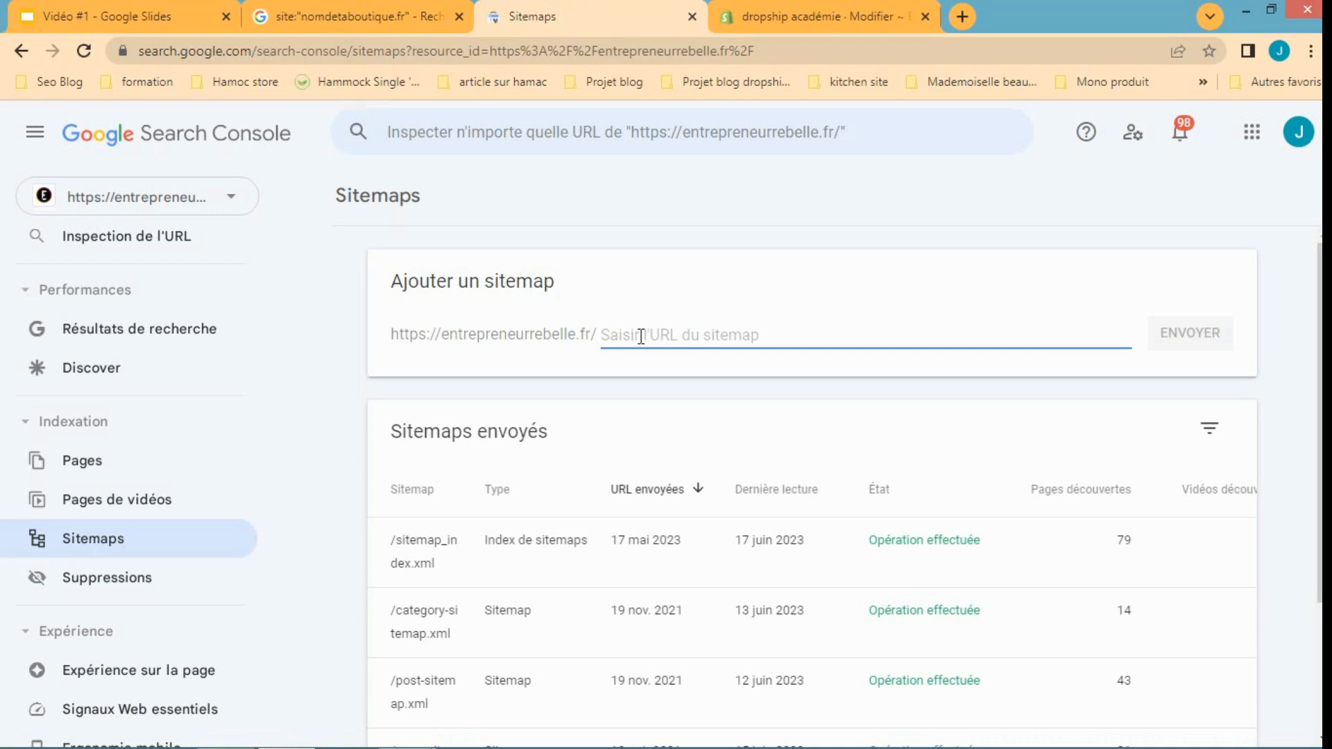
pyautogui.write('si')
pyautogui.write('t')
pyautogui.press('BackSpace')
pyautogui.write('item')
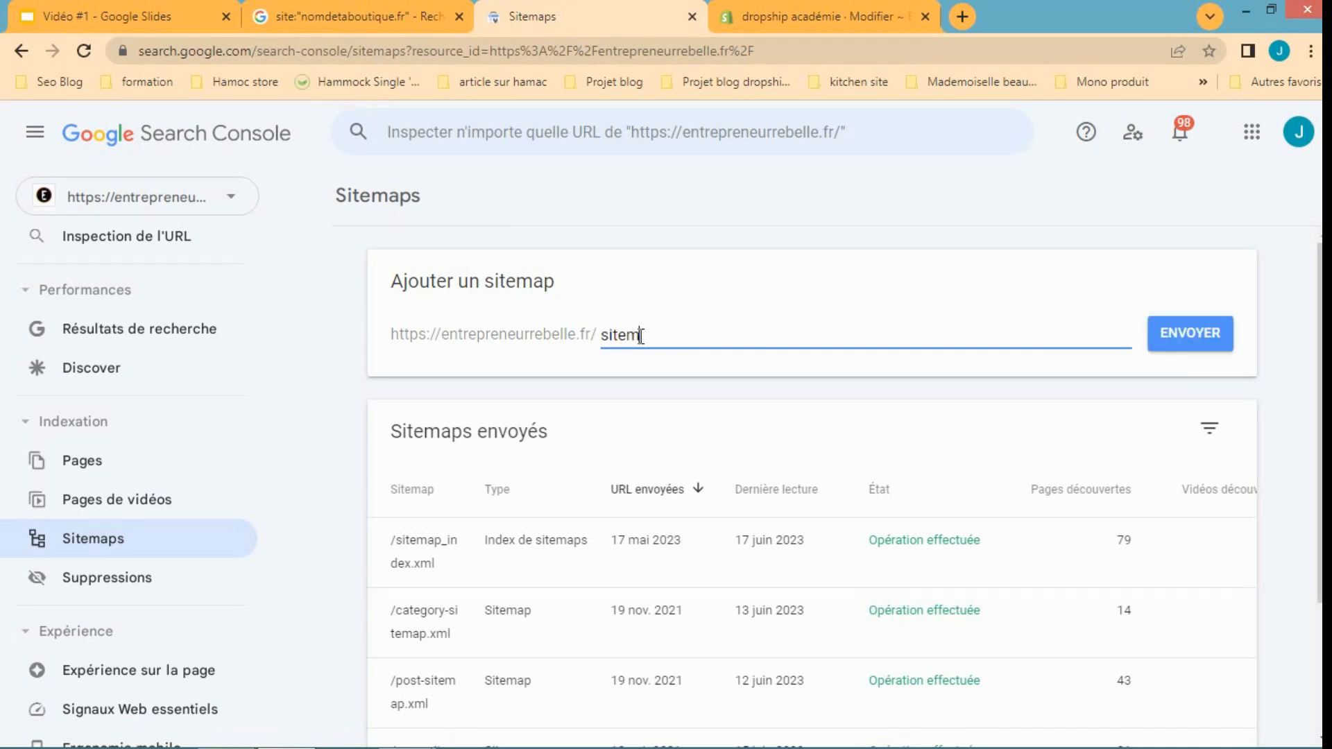
pyautogui.write('ap.xml')
pyautogui.moveTo(1320, 295)
pyautogui.mouseDown()
pyautogui.moveTo(1319, 429)
pyautogui.moveTo(1312, 291)
pyautogui.mouseUp()
# Step: Open the removals page, view the form for a new temporary URL removal request, and close it without submitting
pyautogui.scroll(-1, 294, 459)
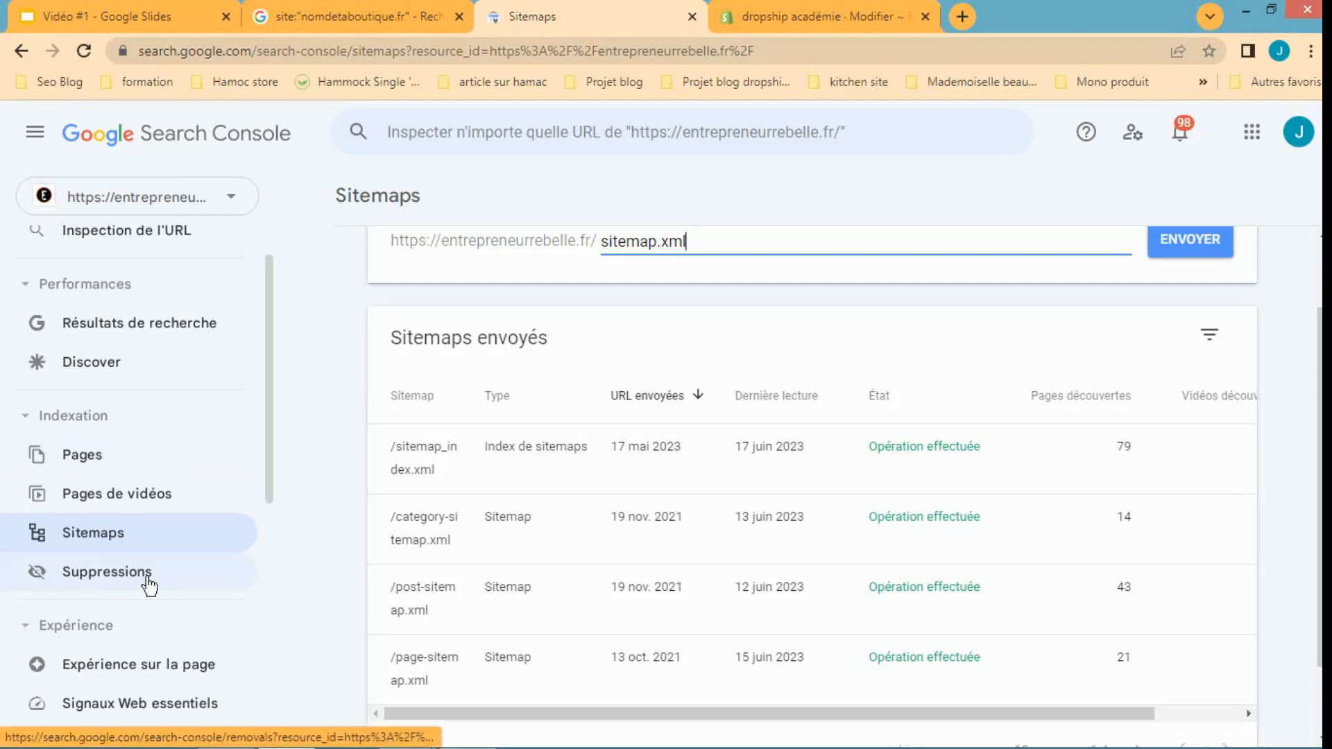
pyautogui.click(114, 581)
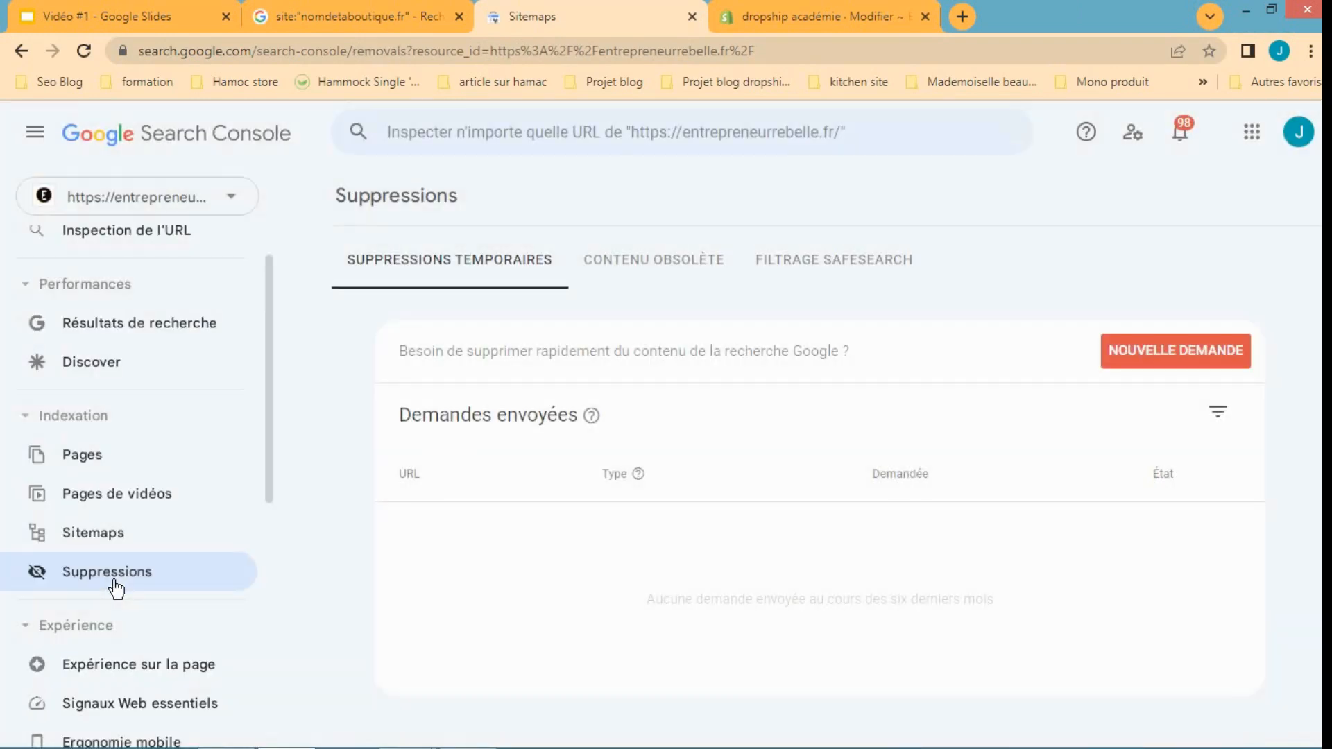
pyautogui.click(1141, 350)
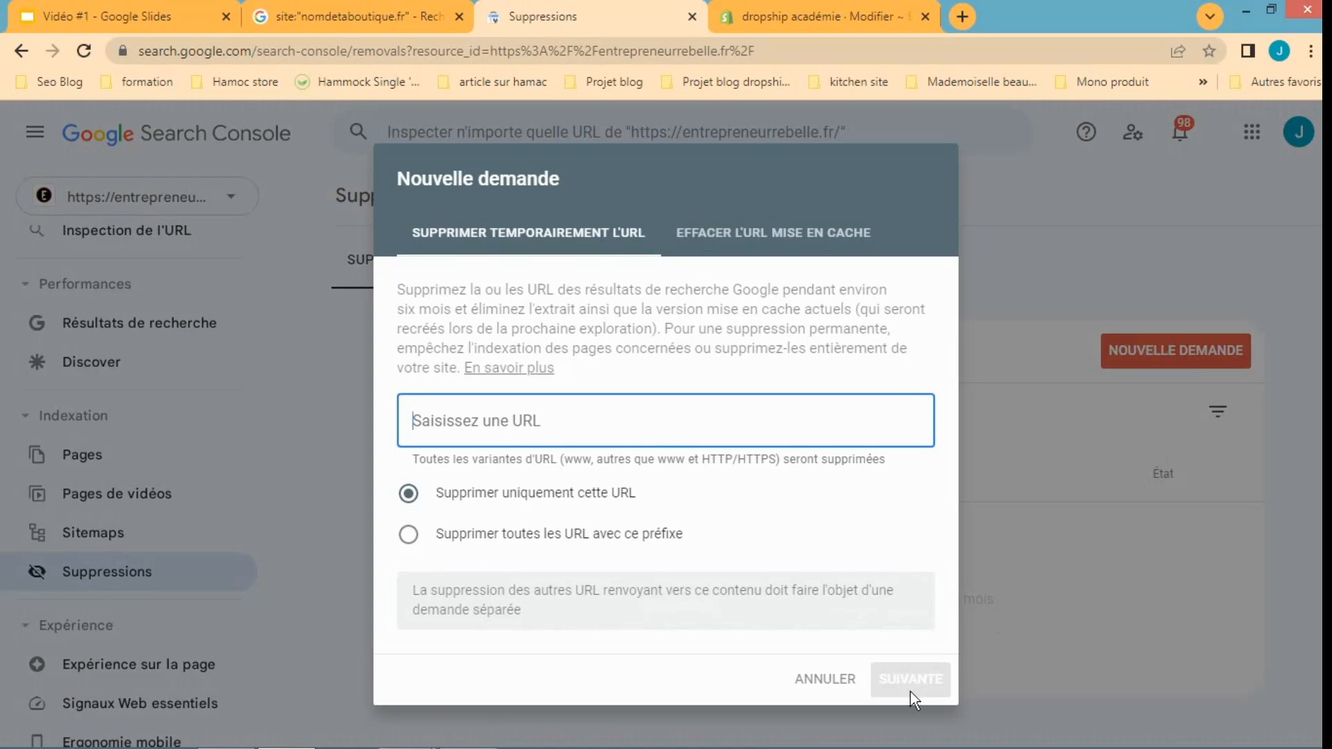
pyautogui.click(808, 680)
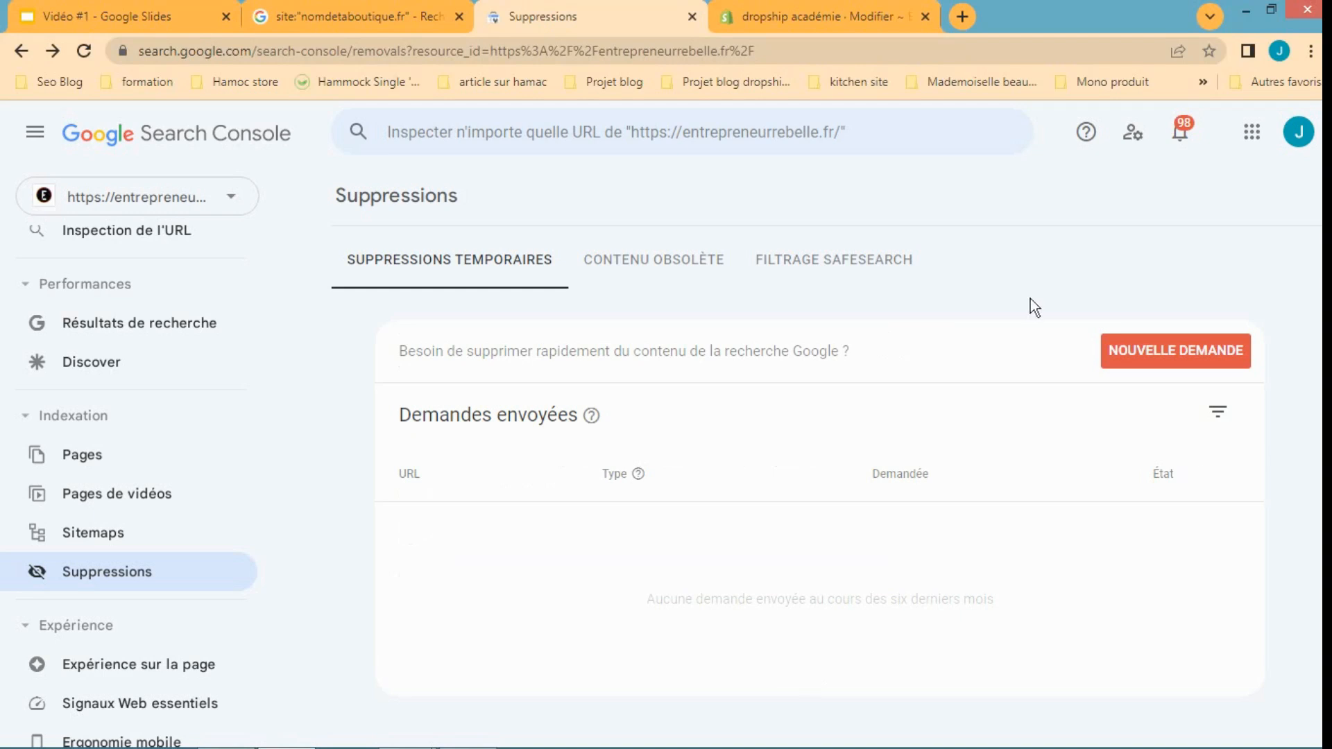
pyautogui.scroll(2, 309, 243)
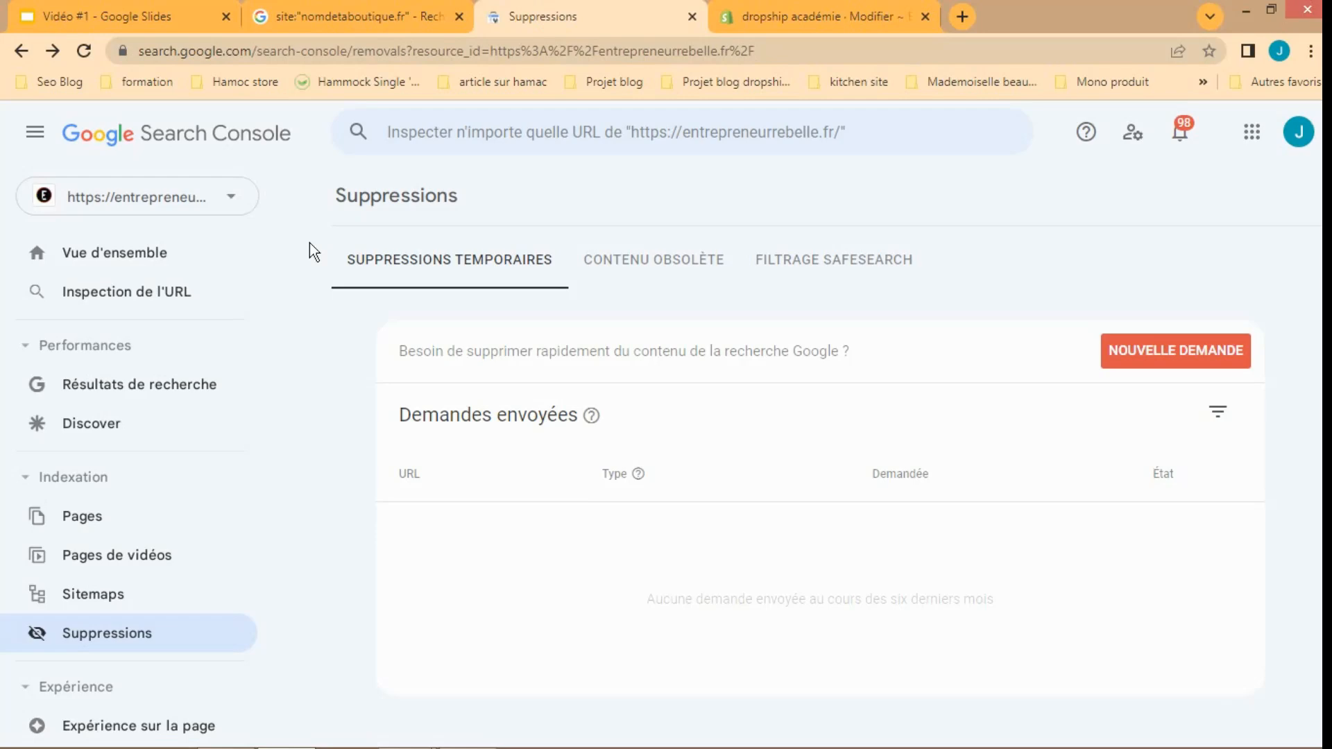
pyautogui.click(455, 136)
pyautogui.write('https://entrepreneurrebelle.fr/winners-illimite/')
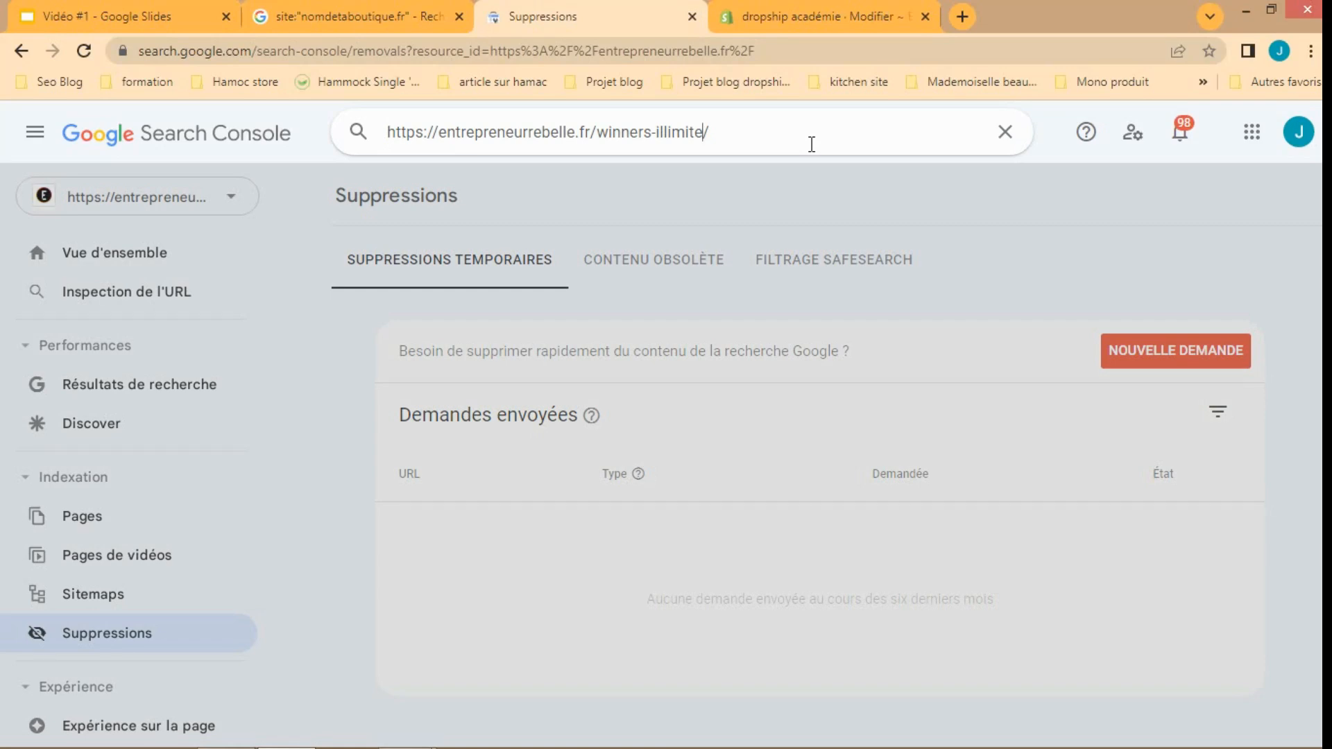
pyautogui.press('Return')
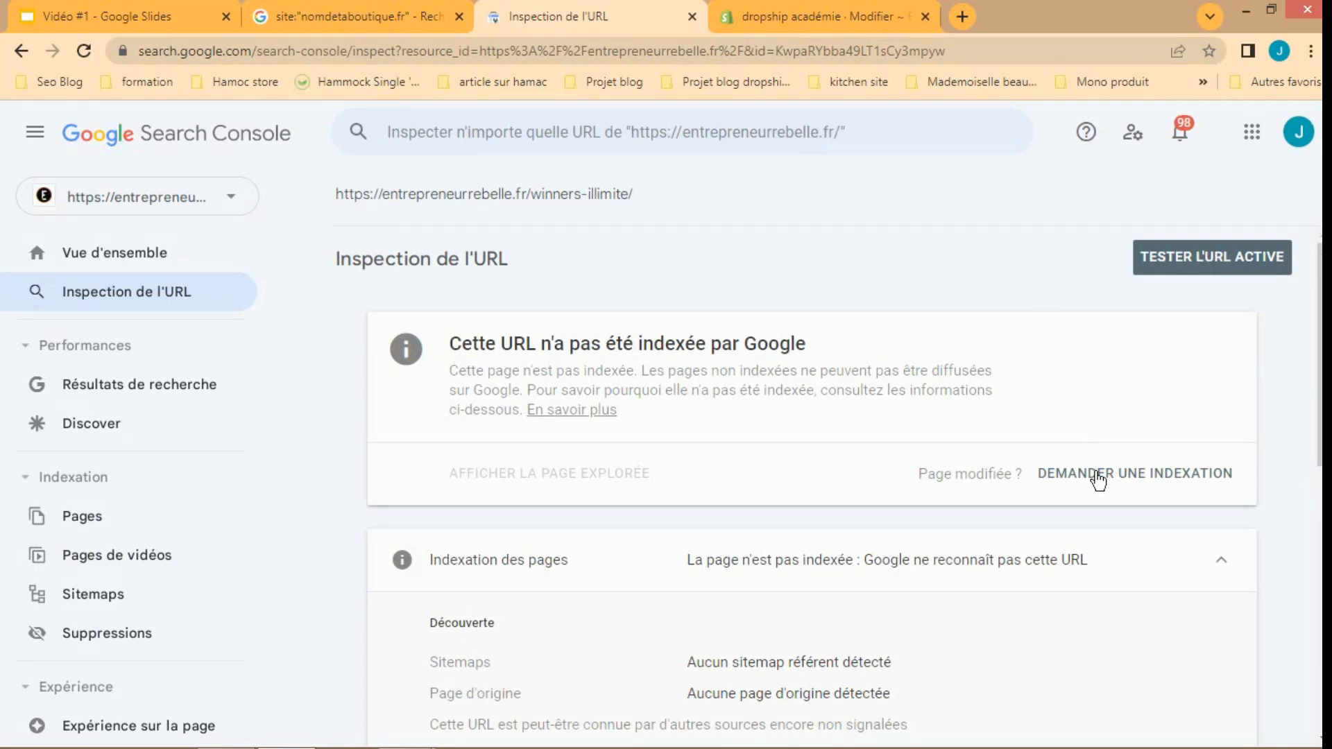
pyautogui.moveTo(1320, 419)
pyautogui.mouseDown()
pyautogui.moveTo(1320, 596)
pyautogui.moveTo(1320, 421)
pyautogui.mouseUp()
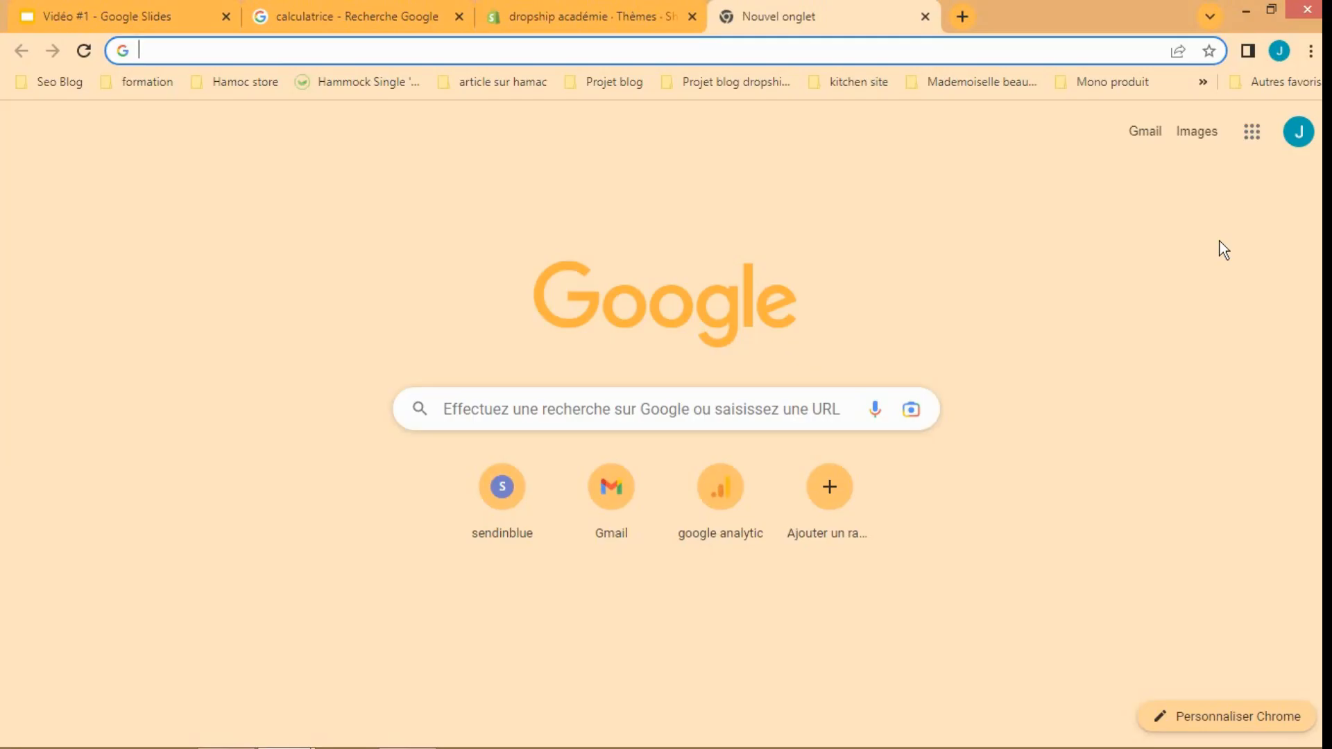